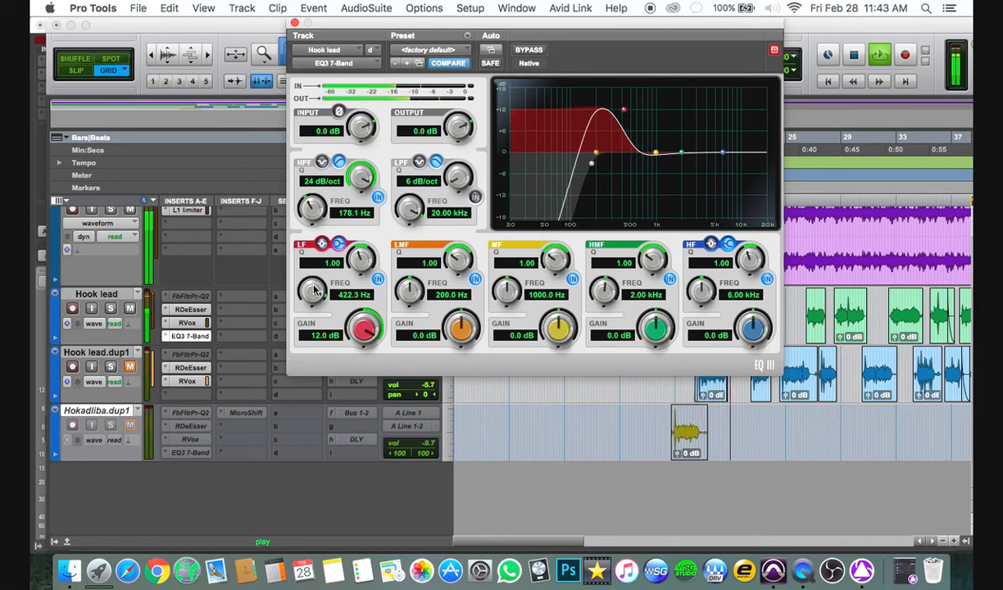
# - On the Hook lead EQ3 7-Band, set the LF band to 425.7 Hz with a gain of -2.0 dB
pyautogui.moveTo(318, 283); pyautogui.dragTo(304, 277)
pyautogui.moveTo(365, 330); pyautogui.dragTo(342, 370)
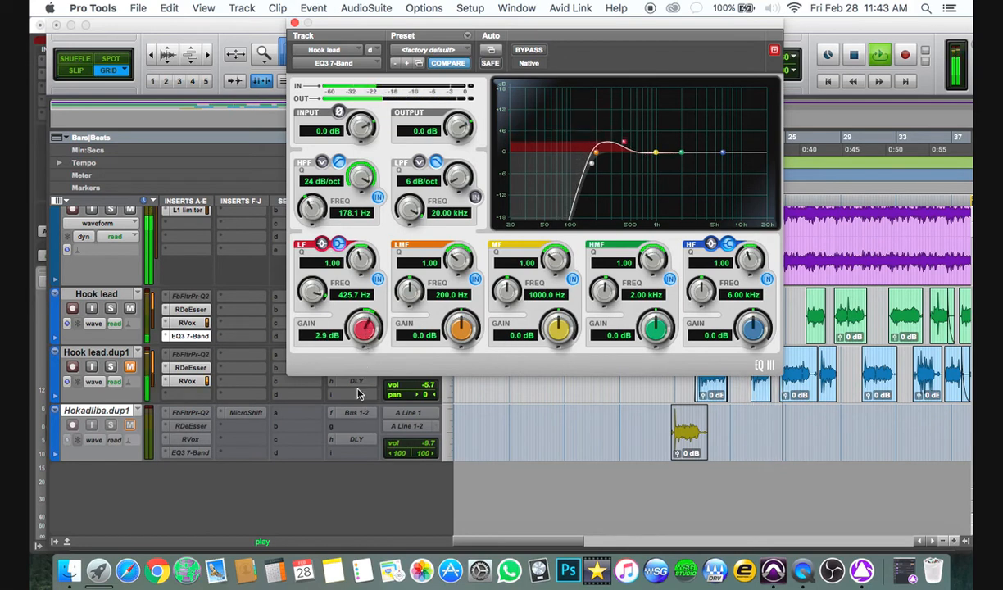
pyautogui.moveTo(367, 328); pyautogui.dragTo(334, 386)
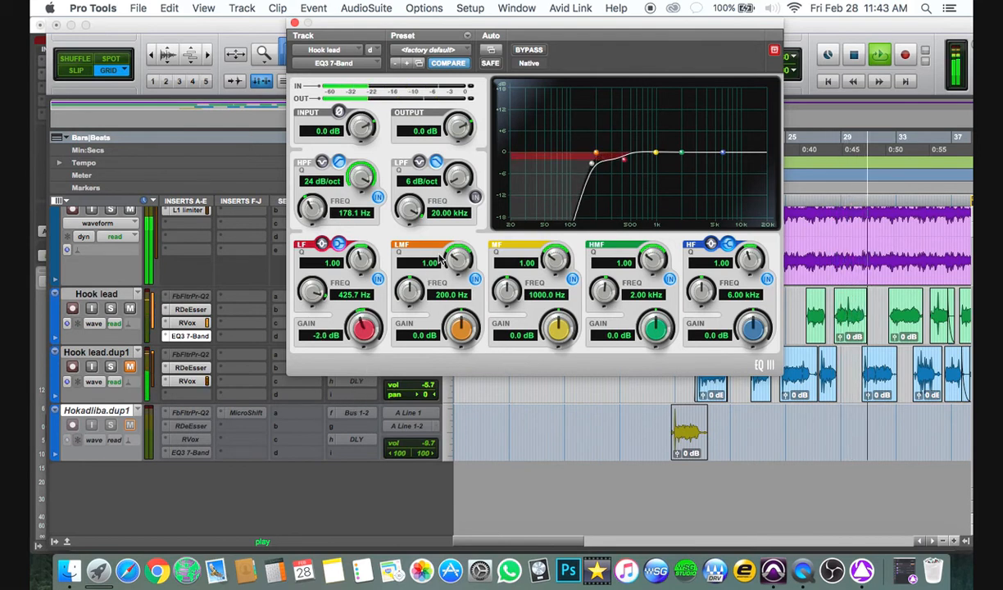
# - Sweep a boosted LMF band with Q 10.00 to 218.5 Hz, switch the MF band off, and cut the LMF gain to -3.0 dB
pyautogui.moveTo(454, 320); pyautogui.dragTo(475, 177)
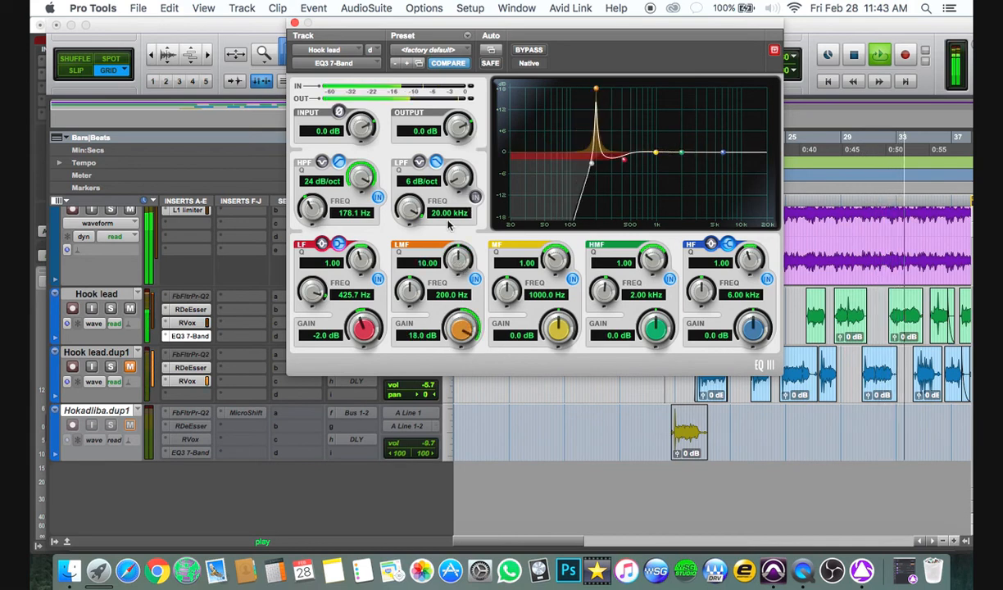
pyautogui.moveTo(412, 294); pyautogui.dragTo(390, 326)
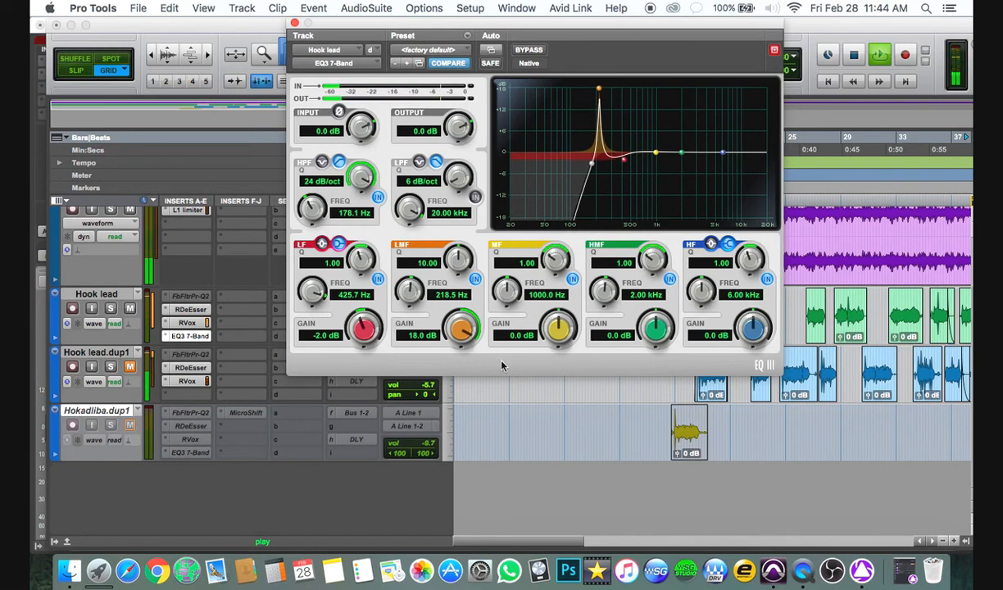
pyautogui.moveTo(557, 332)
pyautogui.mouseDown()
pyautogui.moveTo(553, 351)
pyautogui.moveTo(557, 331)
pyautogui.mouseUp()
pyautogui.click(572, 279)
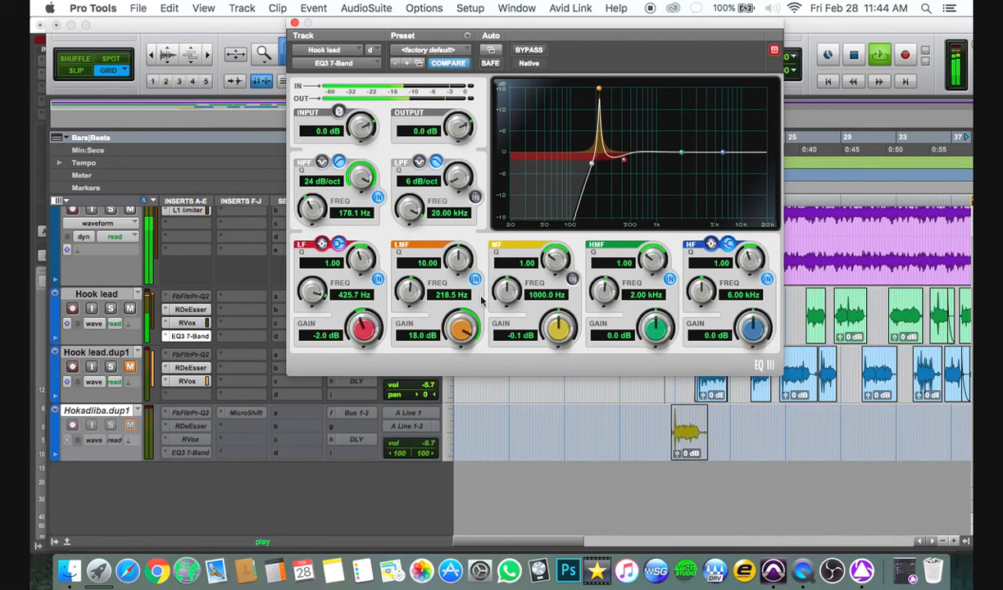
pyautogui.moveTo(459, 326); pyautogui.dragTo(450, 502)
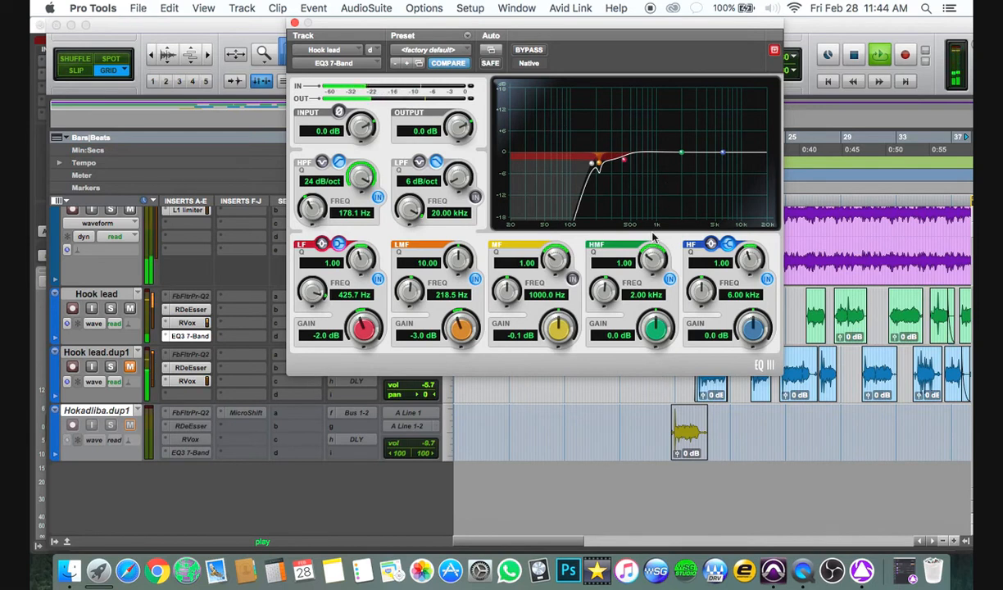
# - Cut the HMF band by 4.4 dB at 1.38 kHz with Q 5.69, and set the HF band to 2.57 kHz with 0.3 dB gain
pyautogui.moveTo(655, 327); pyautogui.dragTo(631, 164)
pyautogui.moveTo(601, 279); pyautogui.dragTo(638, 477)
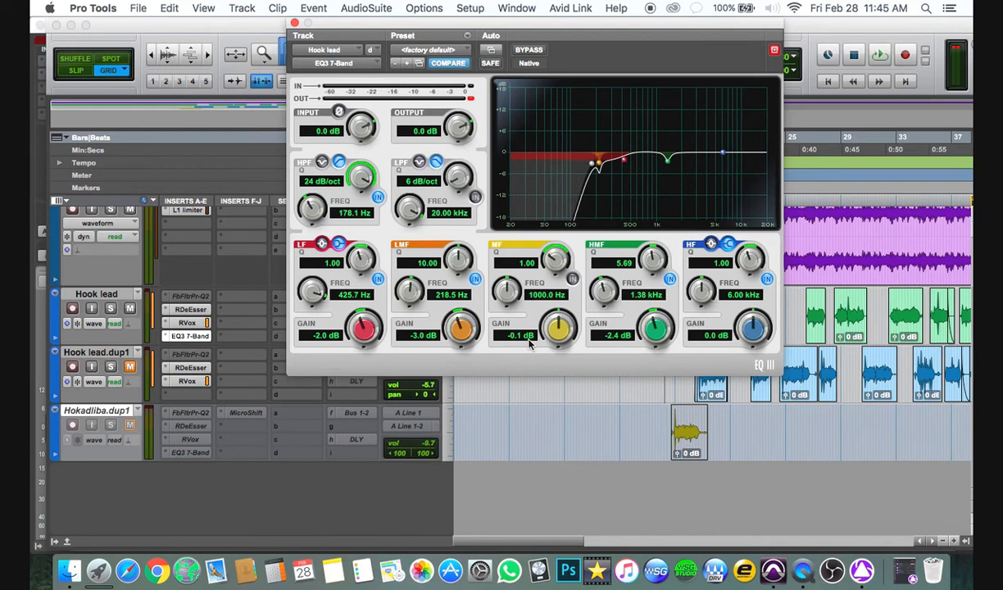
pyautogui.press('space')
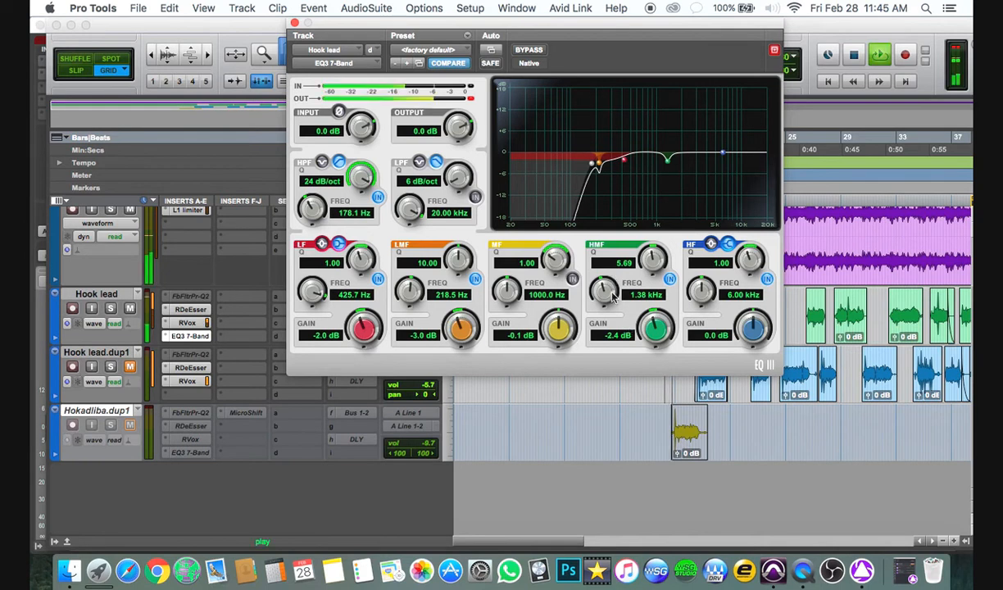
pyautogui.moveTo(658, 332)
pyautogui.mouseDown()
pyautogui.moveTo(651, 341)
pyautogui.moveTo(661, 345)
pyautogui.mouseUp()
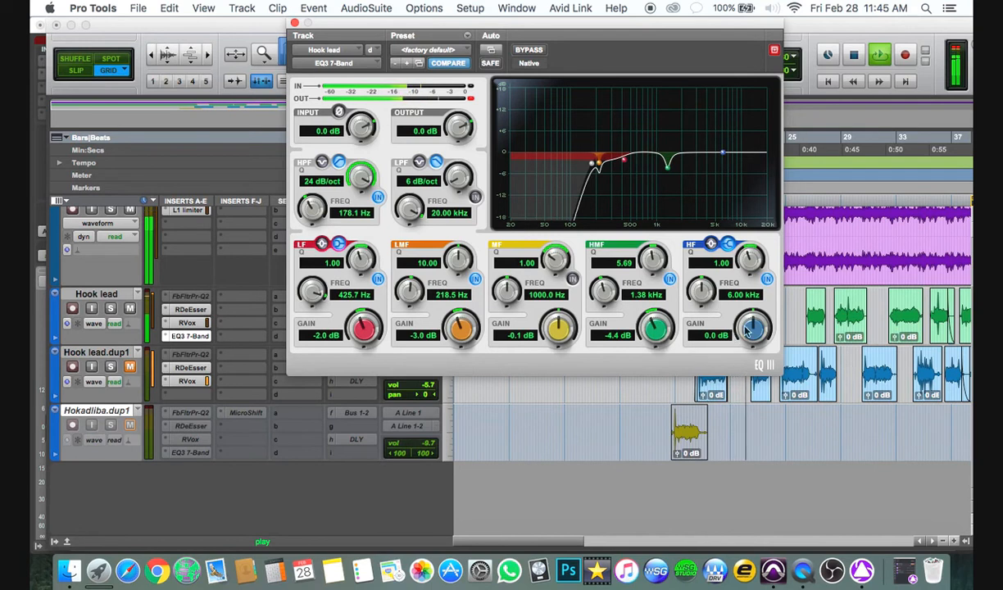
pyautogui.moveTo(710, 300); pyautogui.dragTo(637, 367)
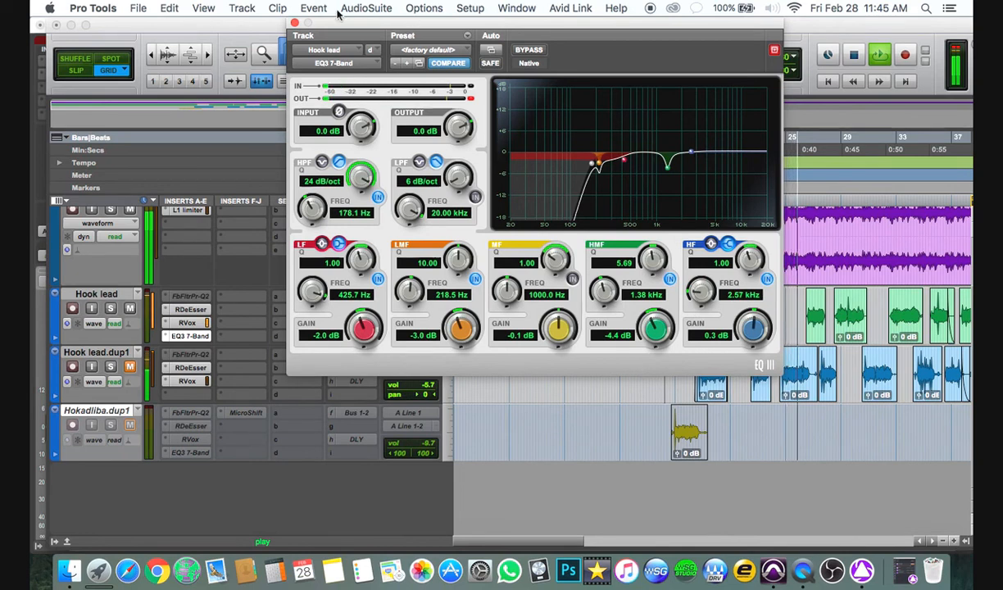
pyautogui.click(294, 22)
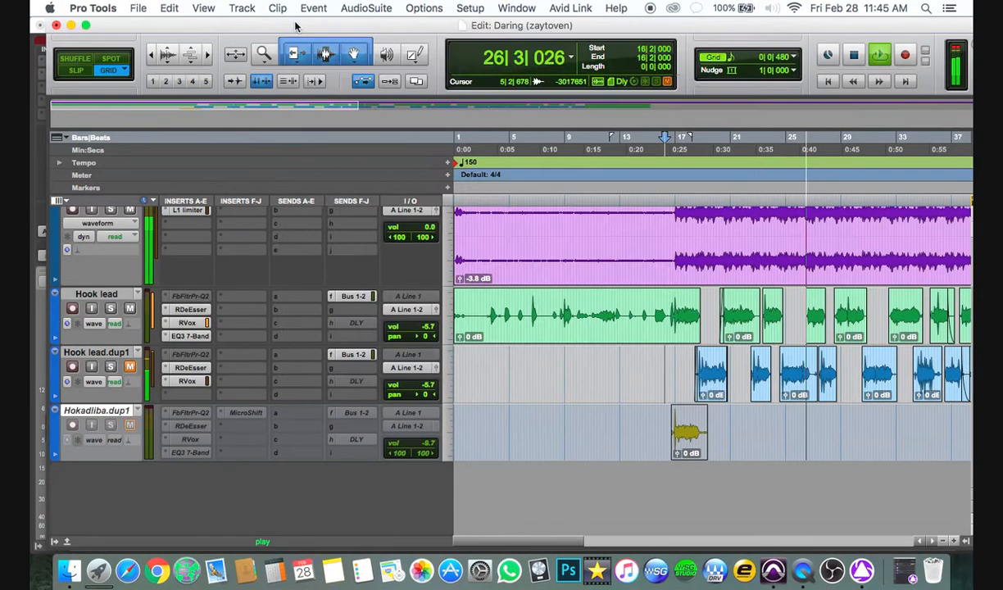
# - Re-enable the MF band, cut it by 3.4 dB at 680.7 Hz with Q 7.94, and widen the HMF band to Q 3.80
pyautogui.click(192, 337)
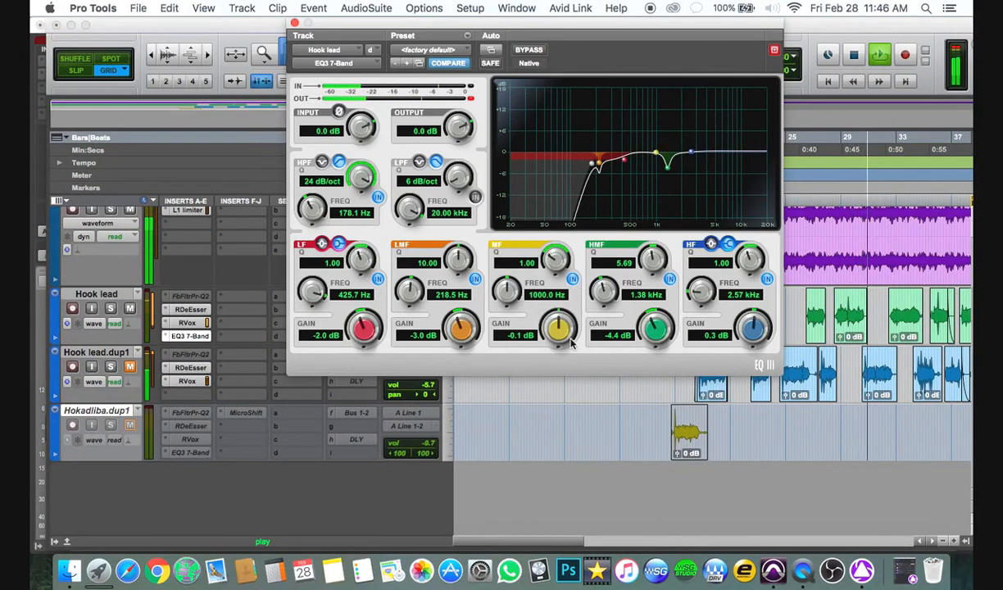
pyautogui.moveTo(558, 328); pyautogui.dragTo(578, 151)
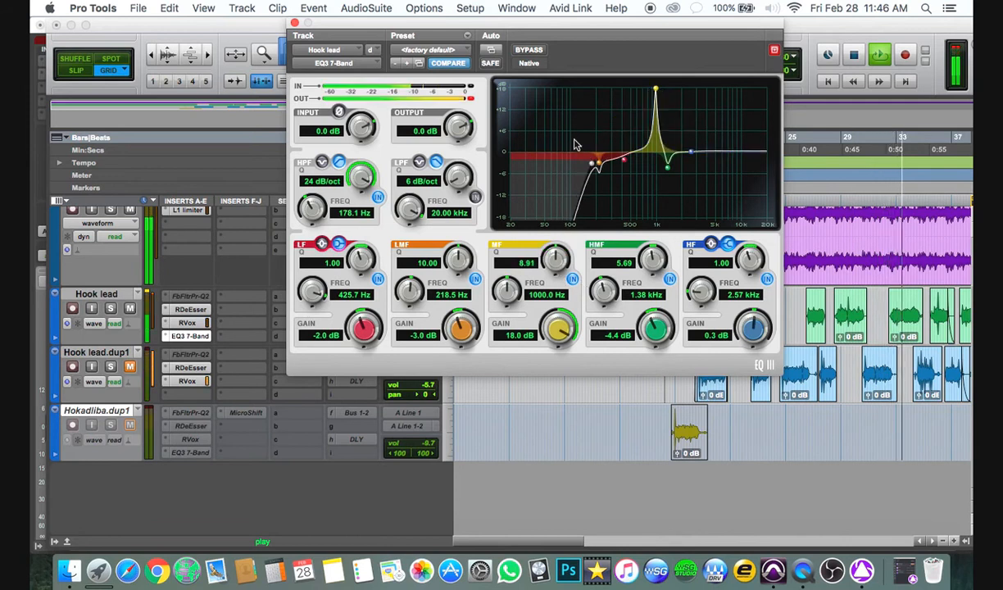
pyautogui.moveTo(507, 291); pyautogui.dragTo(516, 304)
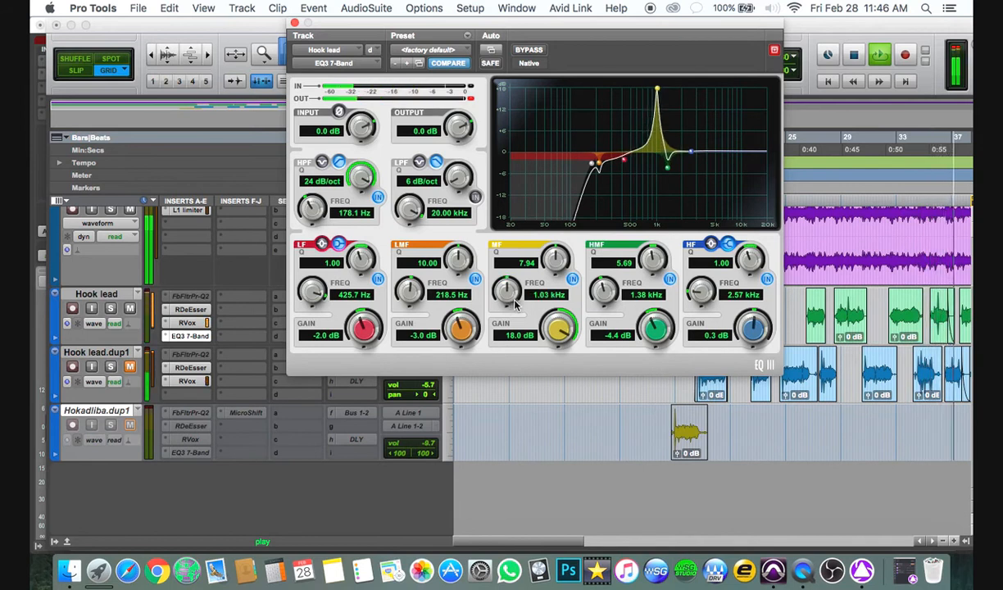
pyautogui.moveTo(516, 304); pyautogui.dragTo(495, 335)
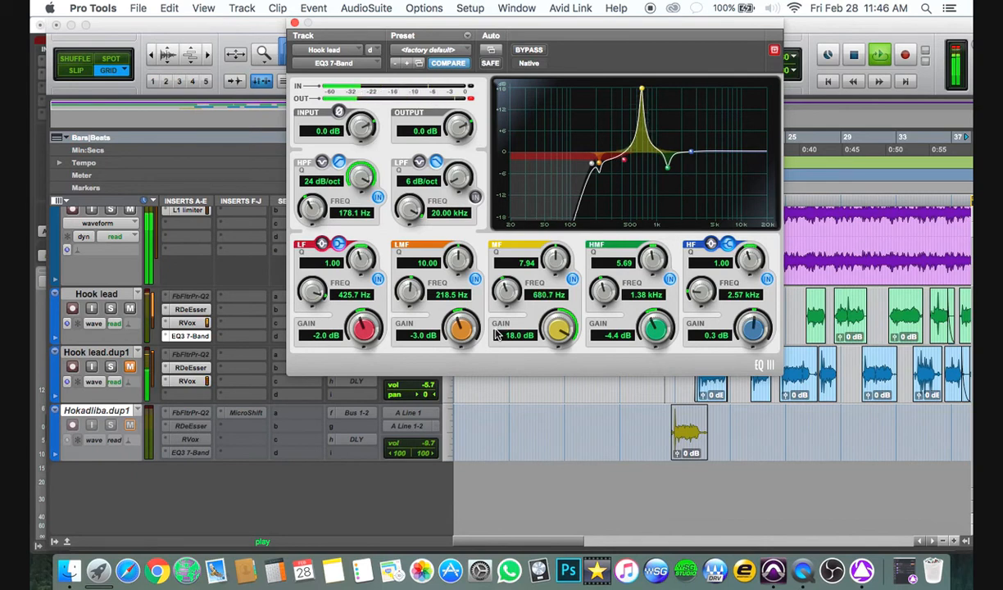
pyautogui.moveTo(557, 345); pyautogui.dragTo(537, 504)
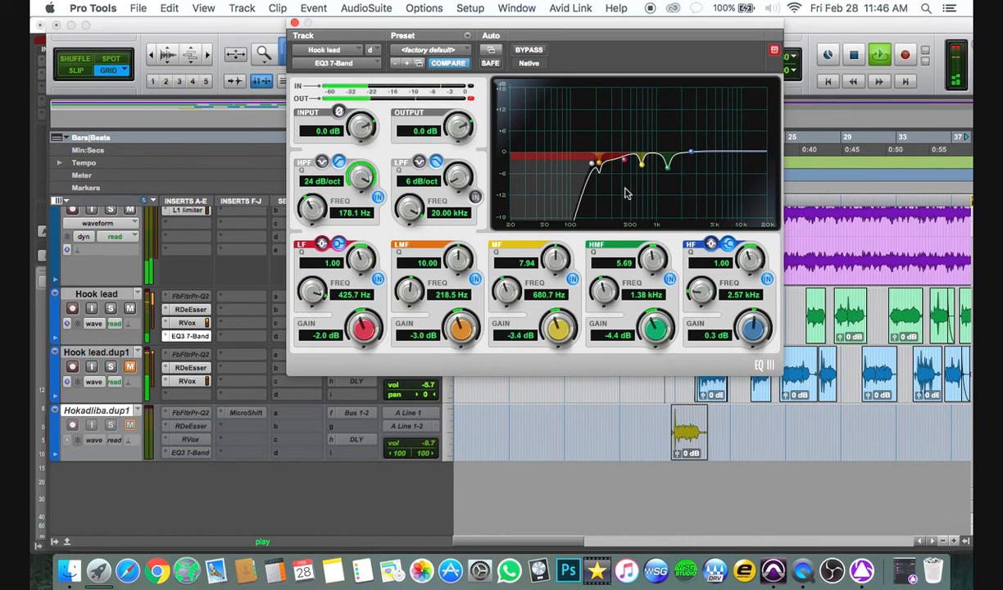
pyautogui.moveTo(632, 256); pyautogui.dragTo(650, 295)
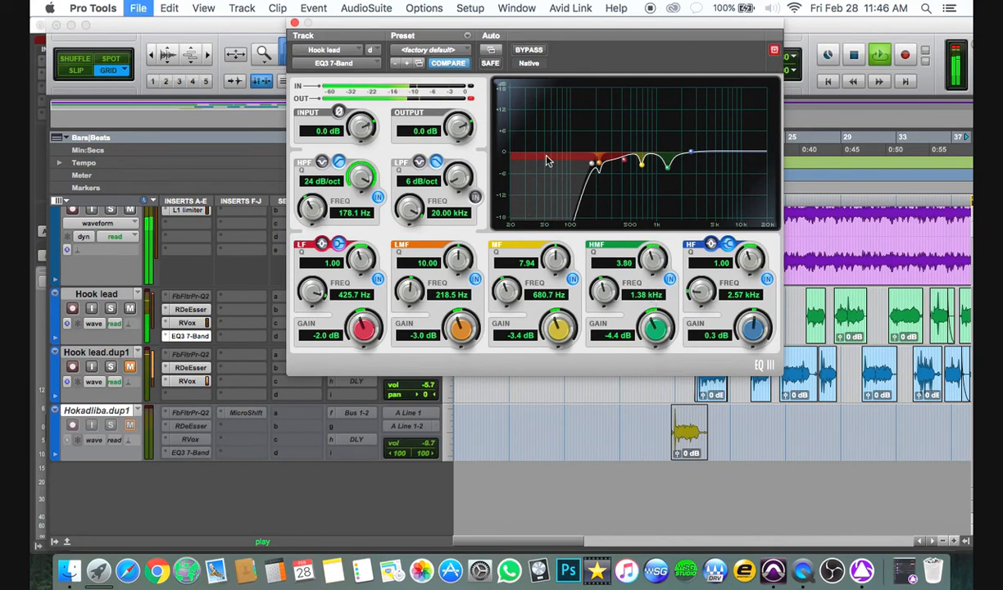
pyautogui.click(293, 23)
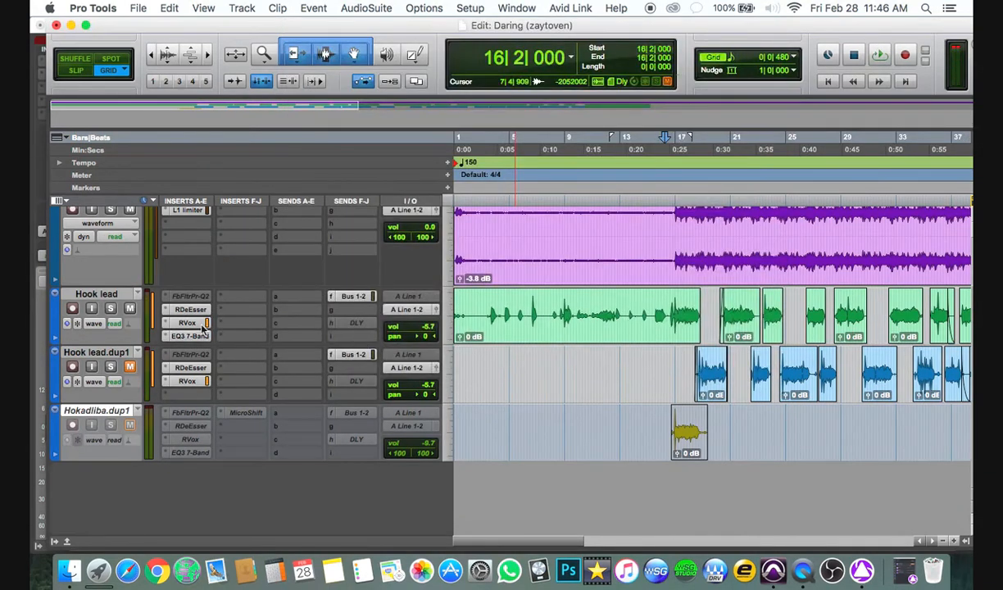
# - Rearrange the Hook lead inserts so RDeEsser, RVox and EQ3 7-Band occupy slots a to c, replacing the inactive FabFilter Pro-Q 2
pyautogui.moveTo(198, 300); pyautogui.dragTo(197, 311)
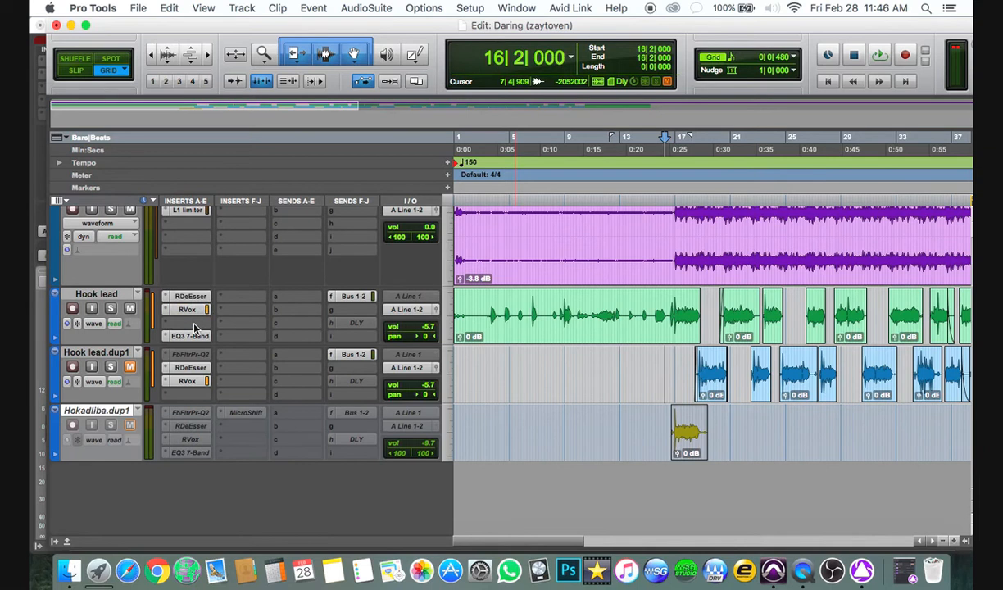
pyautogui.moveTo(195, 332); pyautogui.dragTo(198, 331)
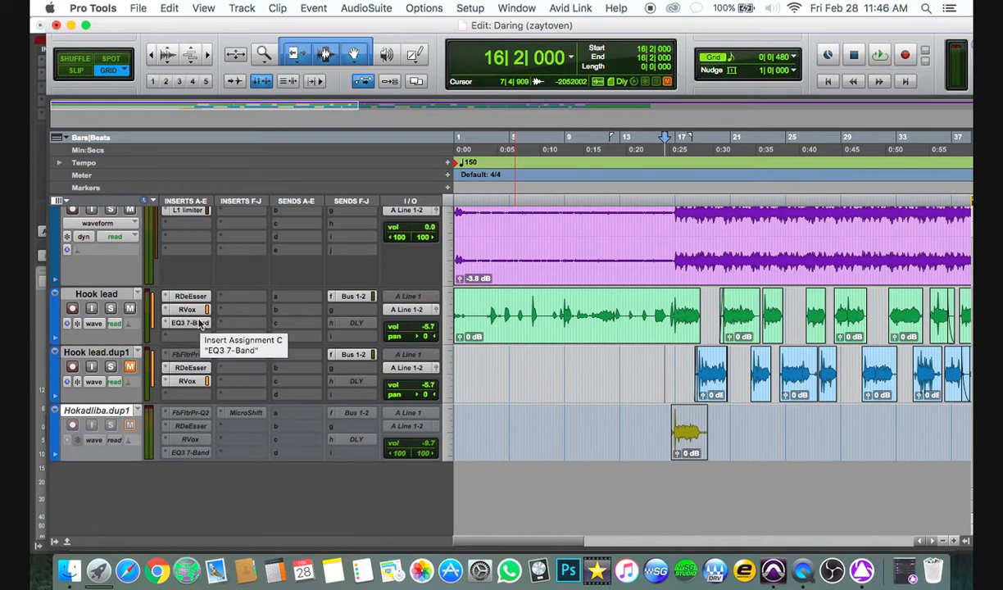
# - Insert the mono API-560 equalizer in slot d of Hook lead and arrange it beside the EQ3 7-Band window
pyautogui.click(171, 341)
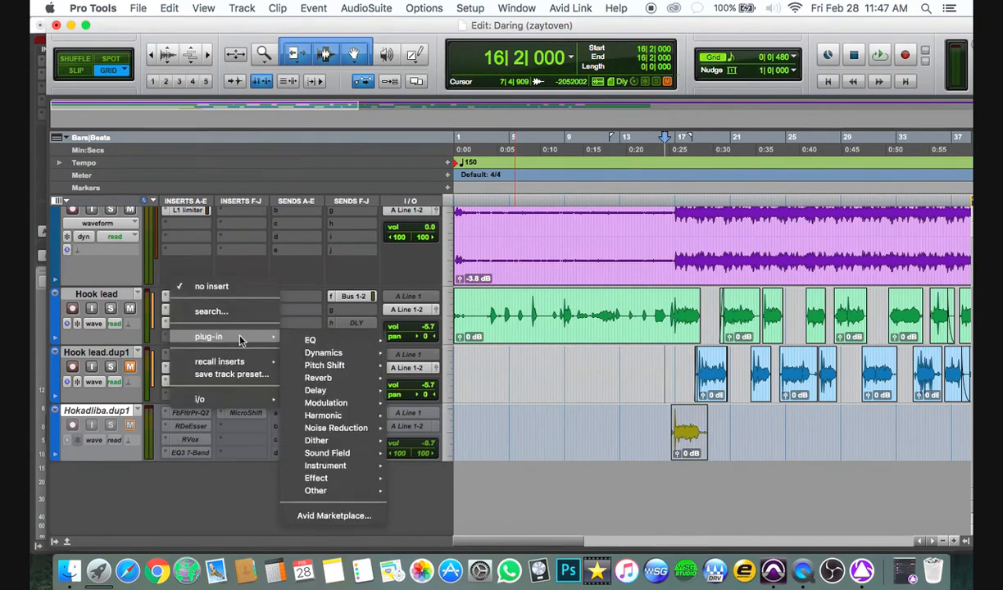
pyautogui.moveTo(310, 339)
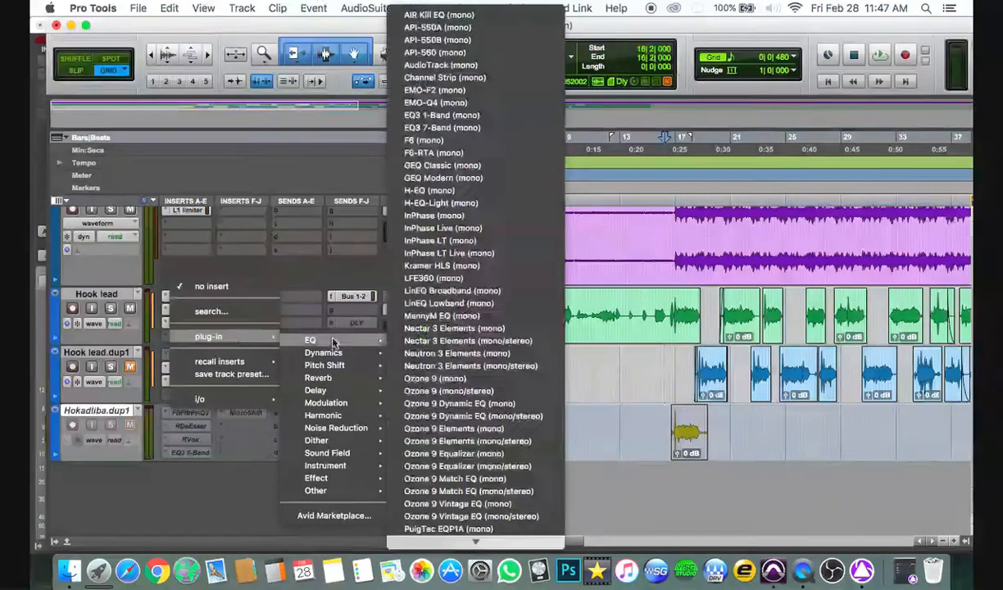
pyautogui.click(479, 40)
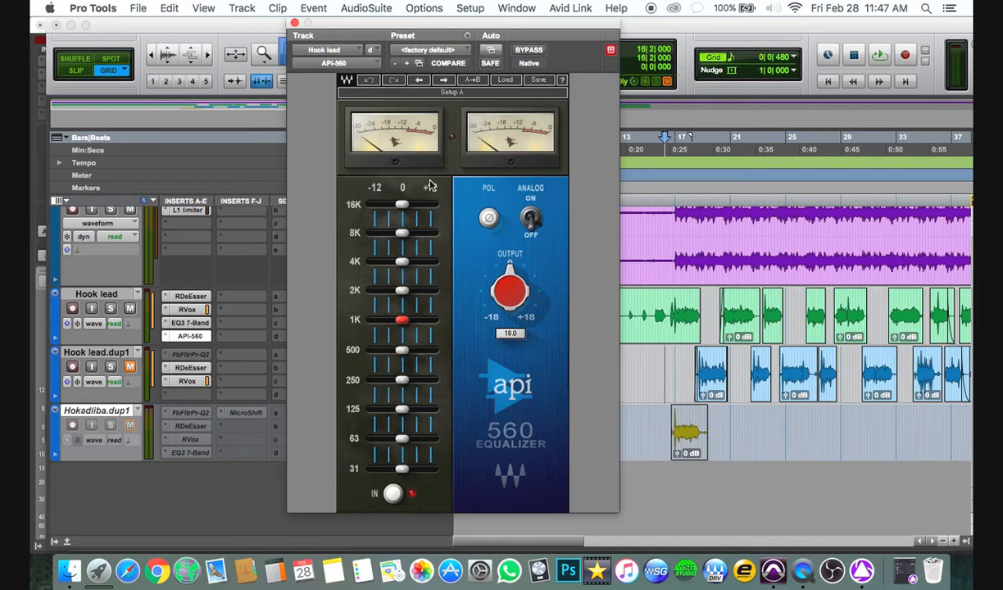
pyautogui.click(191, 323)
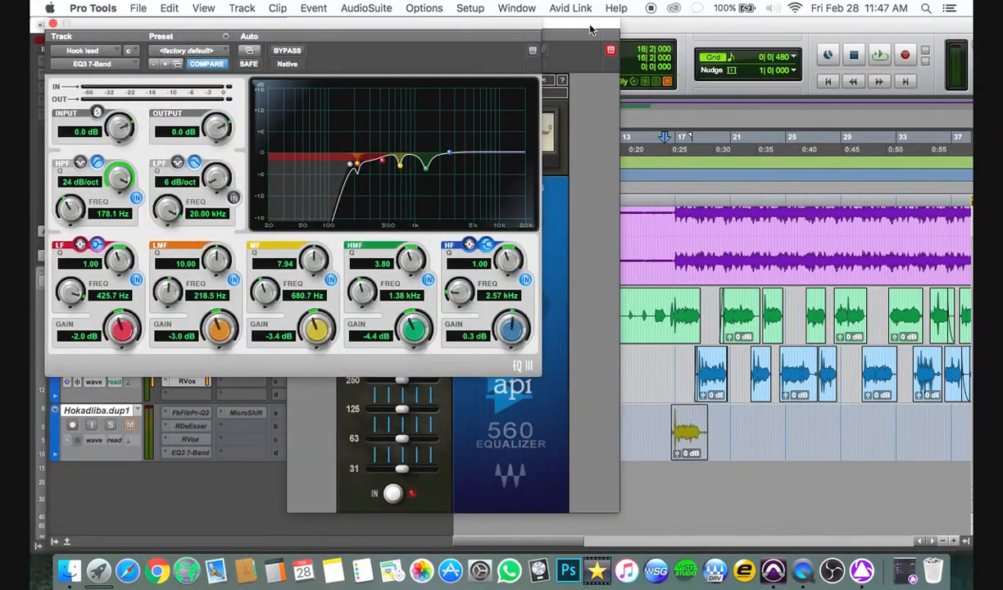
pyautogui.moveTo(590, 30); pyautogui.dragTo(851, 29)
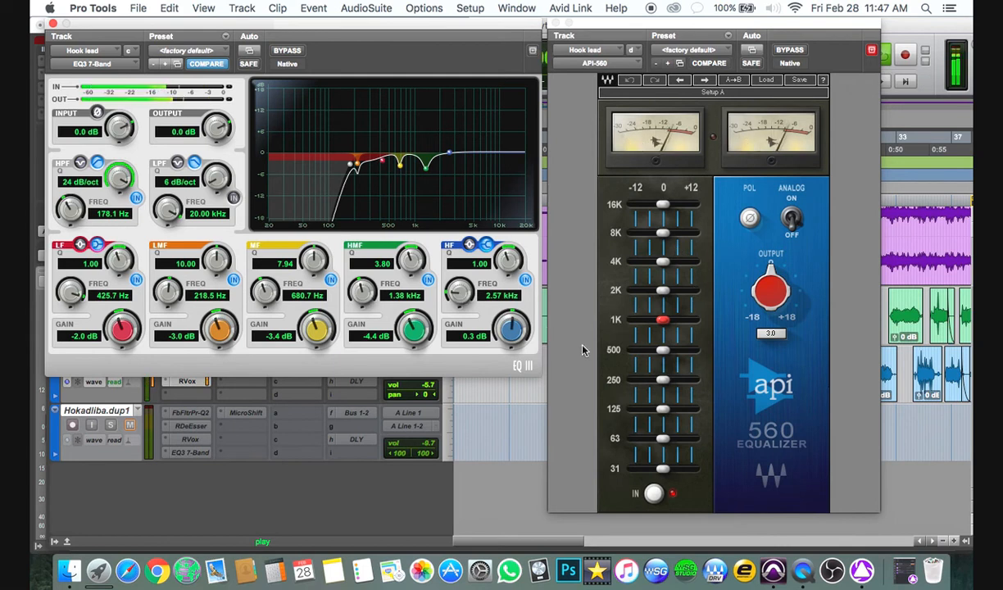
# - On the API-560, boost 500, slightly cut 1K, 4K, 125 and 63, set 31 to -1.8, and close both EQ windows
pyautogui.moveTo(666, 332)
pyautogui.mouseDown()
pyautogui.moveTo(662, 289)
pyautogui.moveTo(670, 334)
pyautogui.mouseUp()
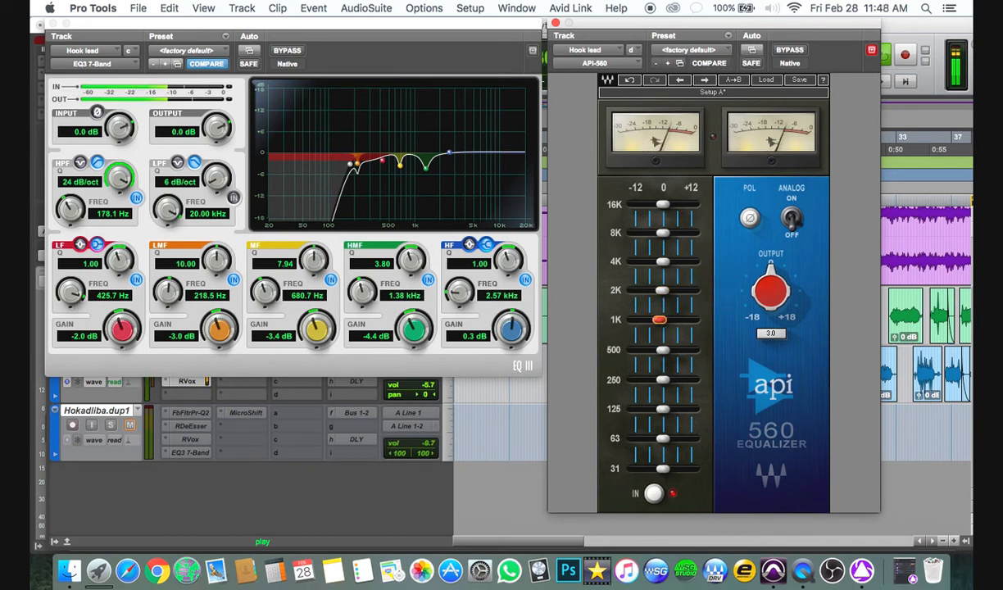
pyautogui.moveTo(660, 320); pyautogui.dragTo(658, 319)
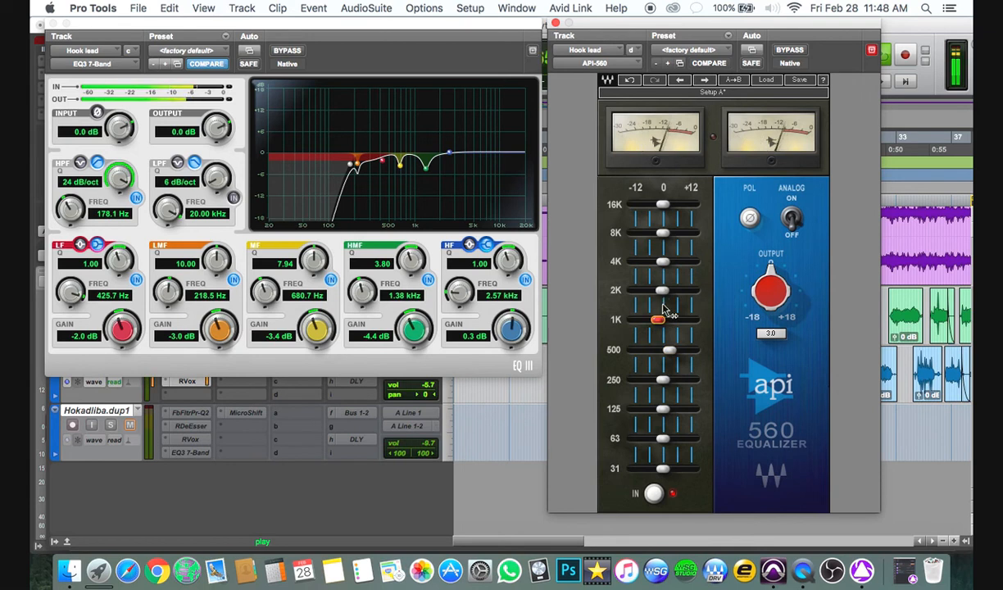
pyautogui.moveTo(664, 381); pyautogui.dragTo(701, 460)
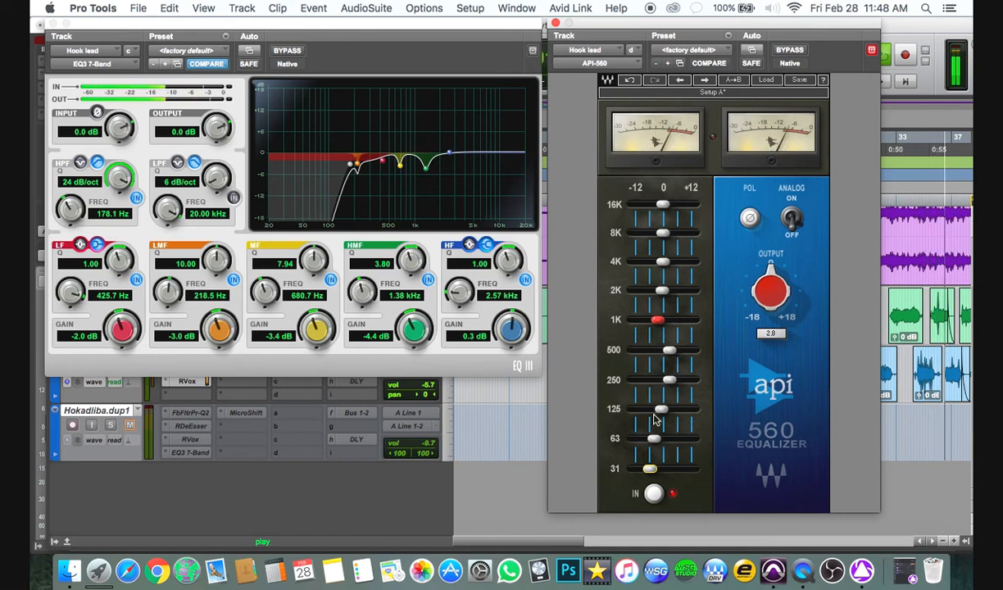
pyautogui.moveTo(700, 460); pyautogui.dragTo(657, 466)
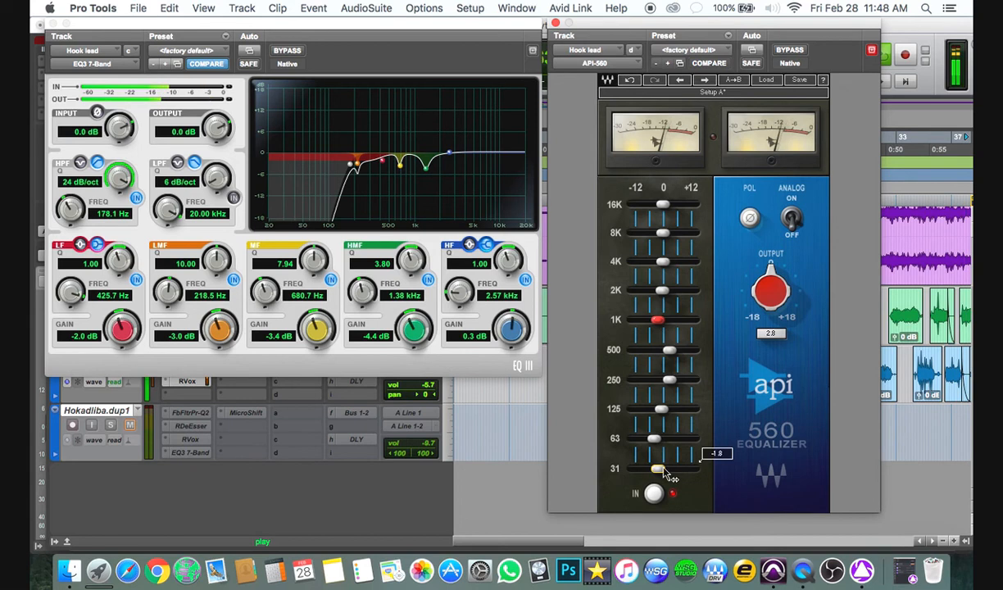
pyautogui.moveTo(661, 408); pyautogui.dragTo(679, 382)
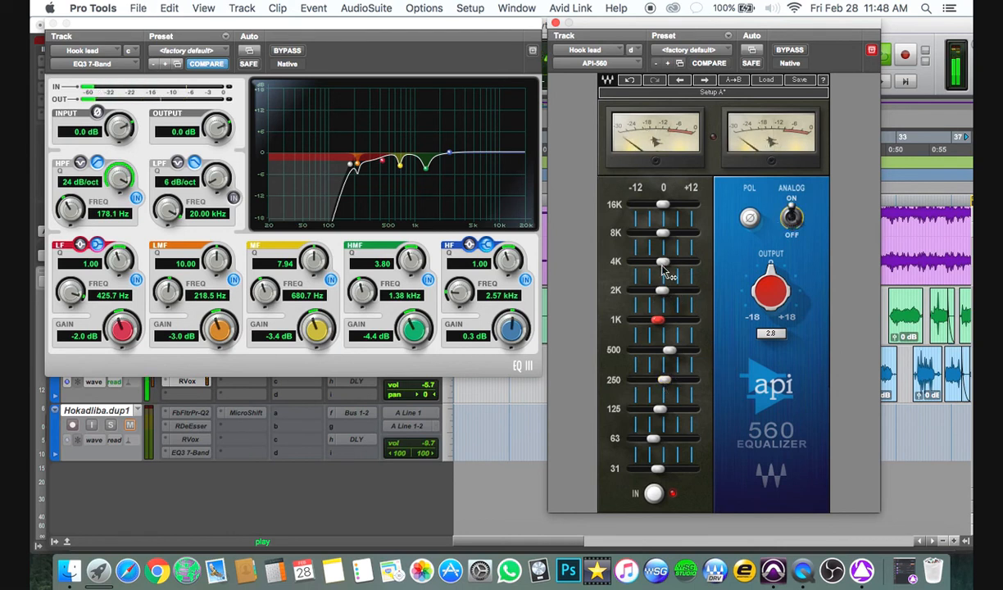
pyautogui.moveTo(662, 261); pyautogui.dragTo(658, 261)
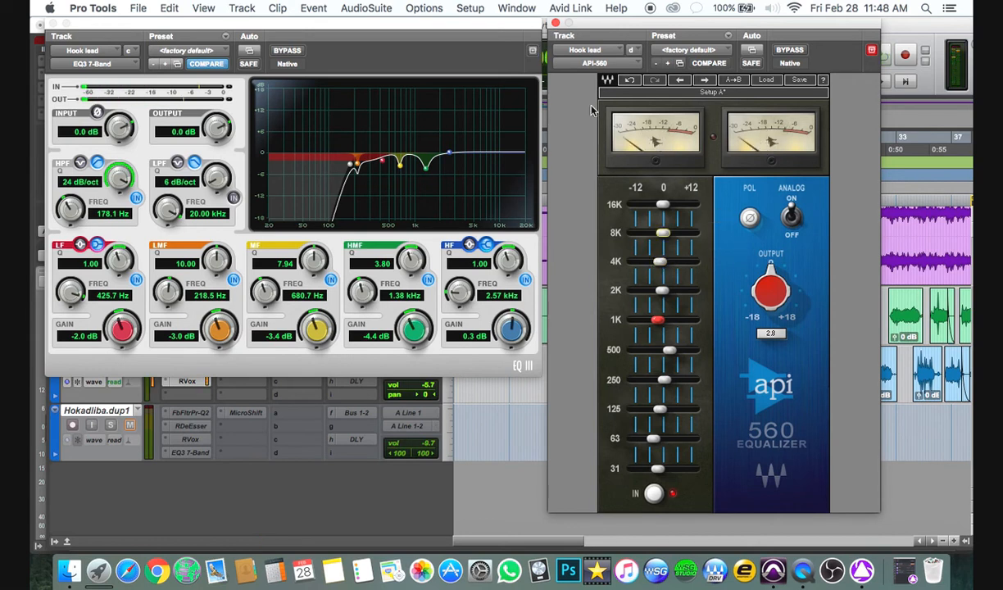
pyautogui.click(554, 24)
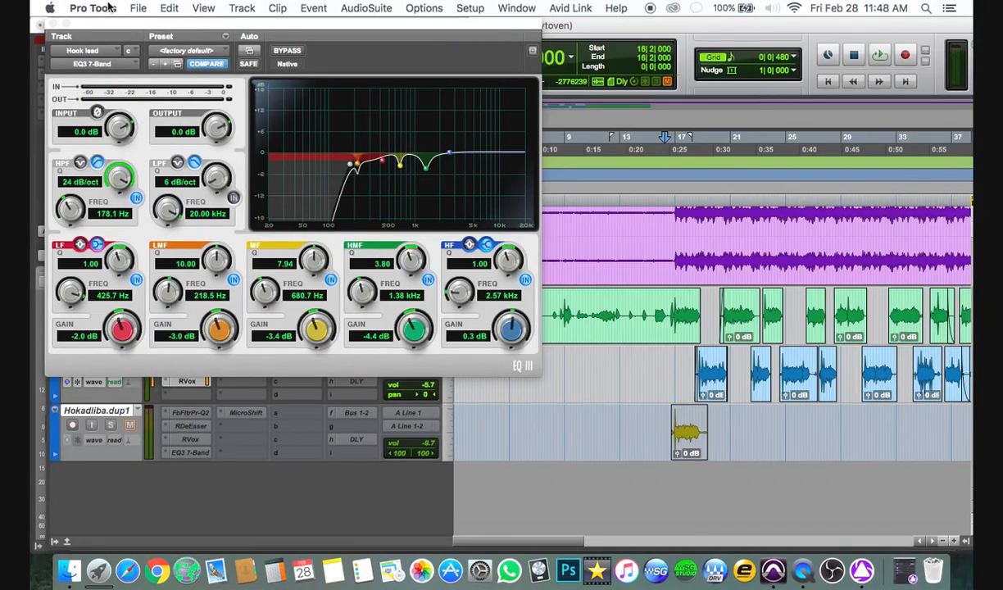
pyautogui.click(54, 24)
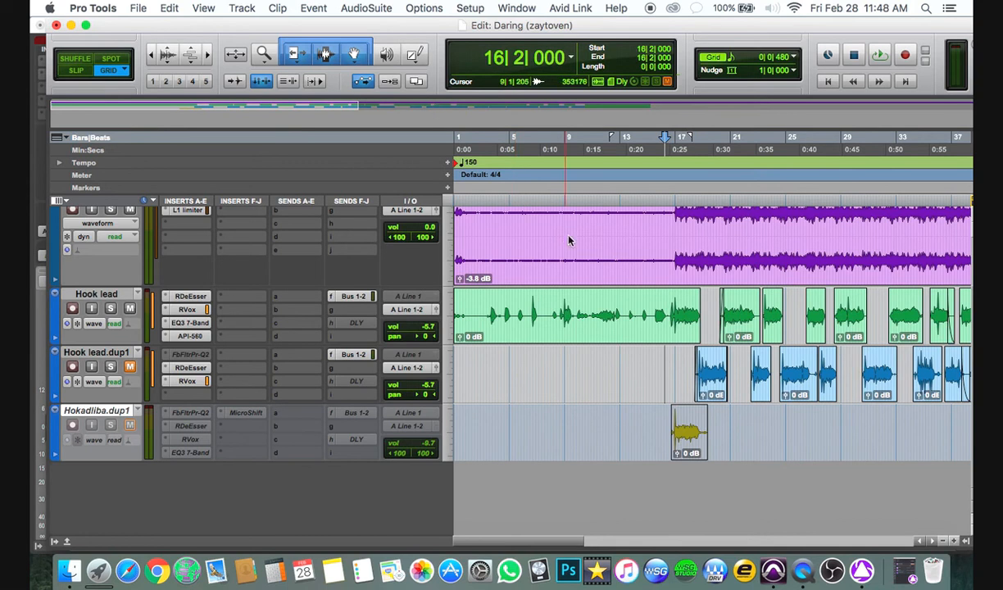
# - Try adding fades at the end and start of the Hook lead.dup1 clip between bars 34 and 36, and undo those edits
pyautogui.moveTo(492, 539); pyautogui.dragTo(569, 543)
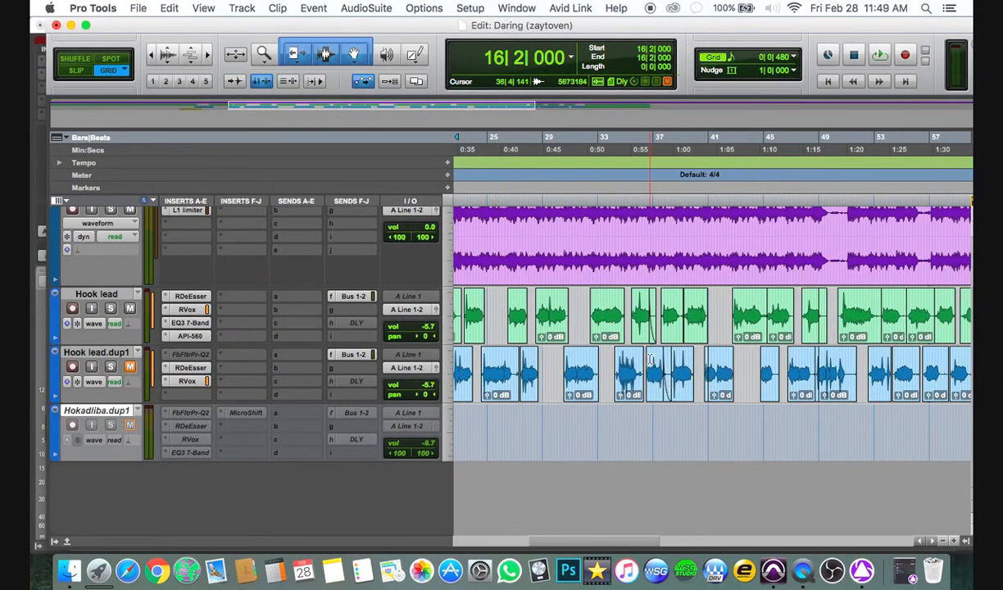
pyautogui.moveTo(644, 359); pyautogui.dragTo(639, 361)
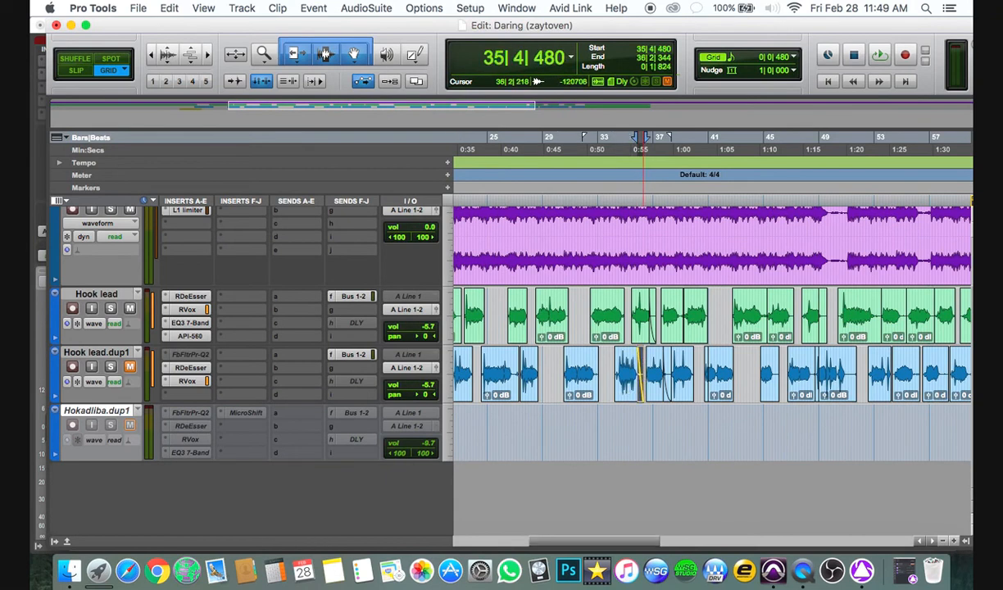
pyautogui.moveTo(616, 354); pyautogui.dragTo(620, 375)
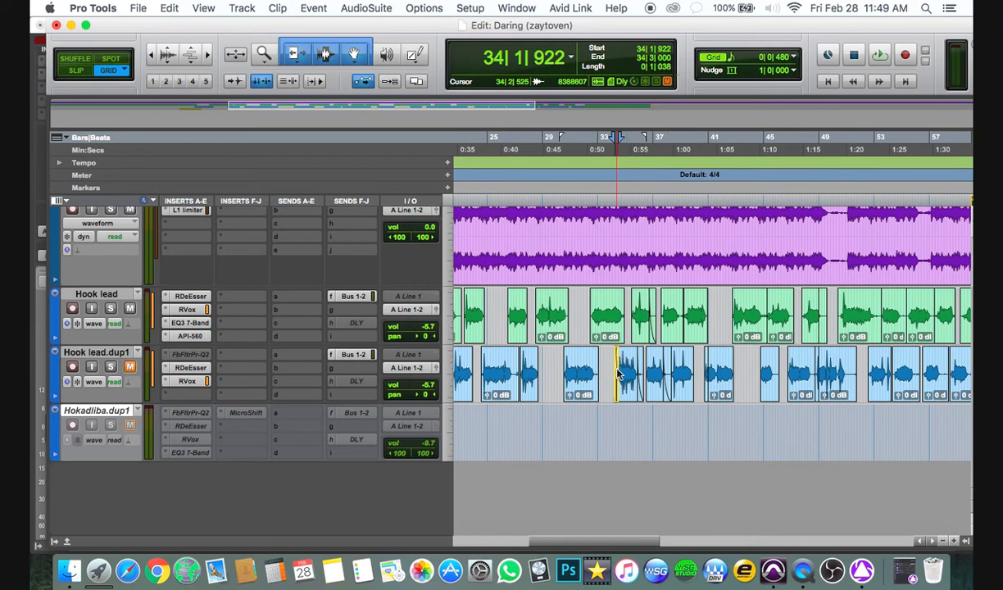
pyautogui.press('super+z')
pyautogui.press('super+z')
pyautogui.press('super+z')
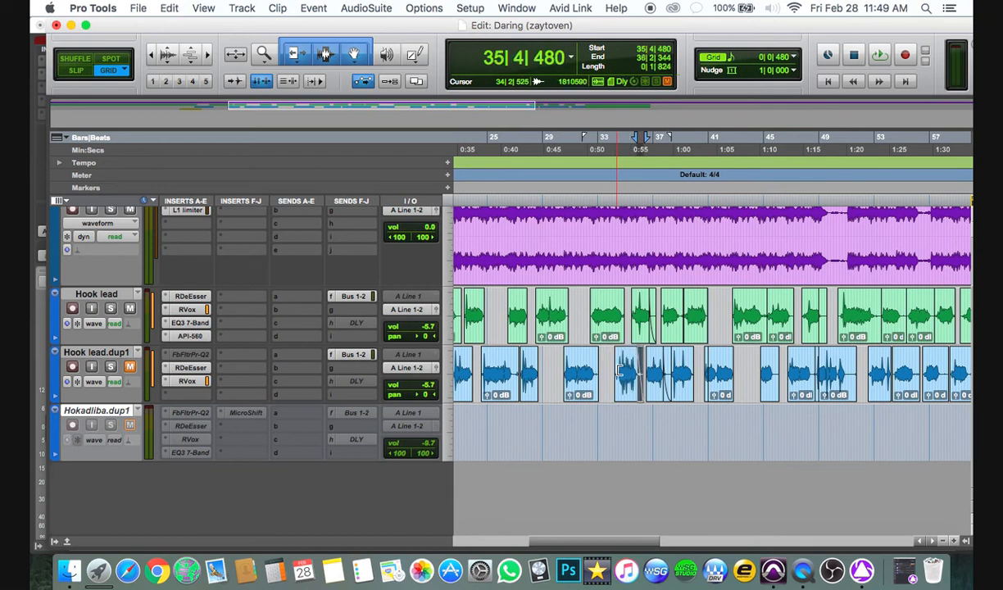
# - Place the cursor at 35|2, save the session and briefly play the hook from there
pyautogui.click(629, 420)
pyautogui.press('super+s')
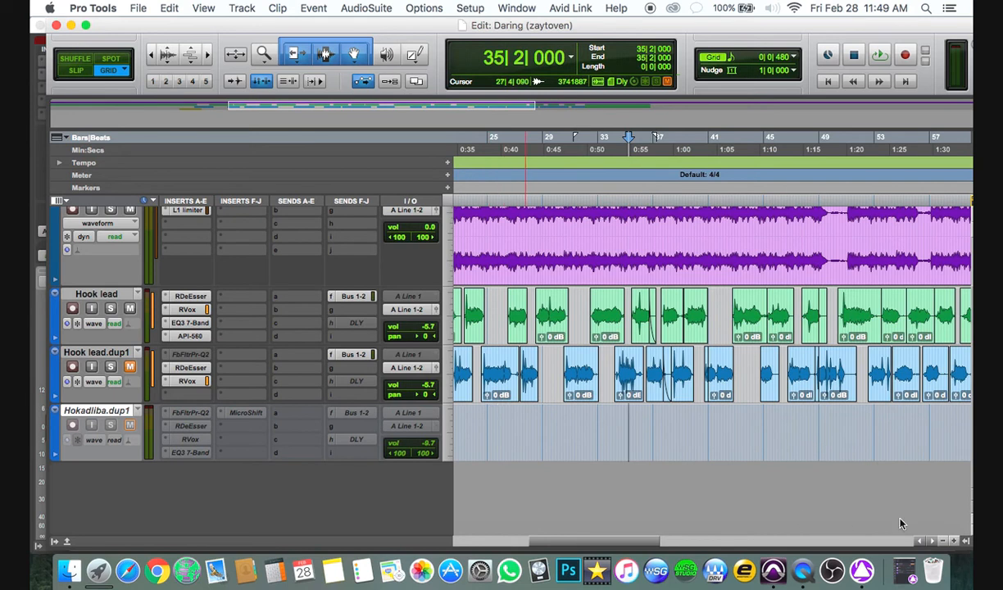
pyautogui.click(943, 541)
pyautogui.press('space')
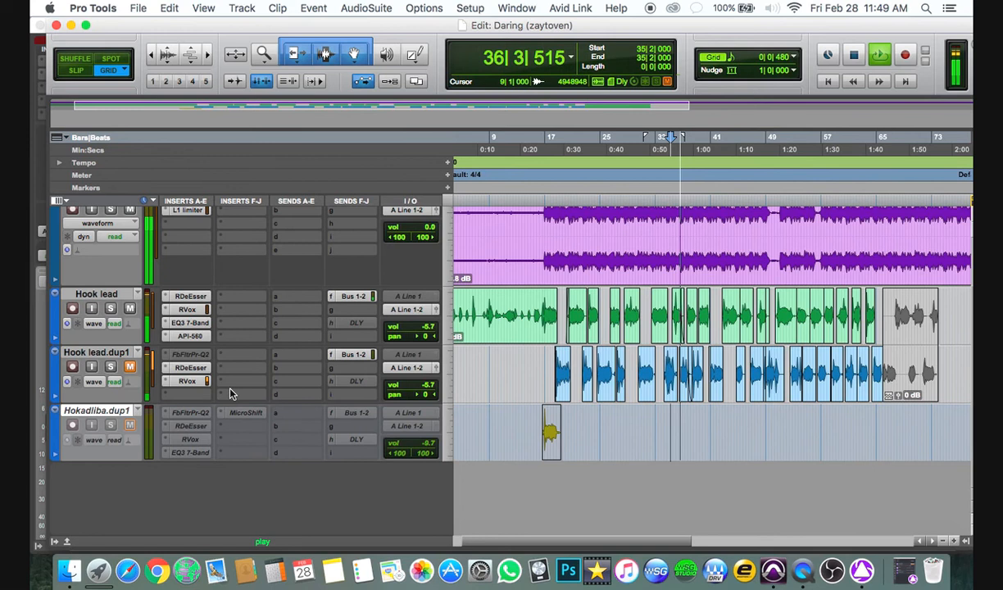
pyautogui.press('space')
# - Enlarge both hook tracks and move RDeEsser and RVox on Hook lead.dup1 to slots a and b, replacing the inactive FabFilter Pro-Q 2
pyautogui.moveTo(216, 402); pyautogui.dragTo(208, 415)
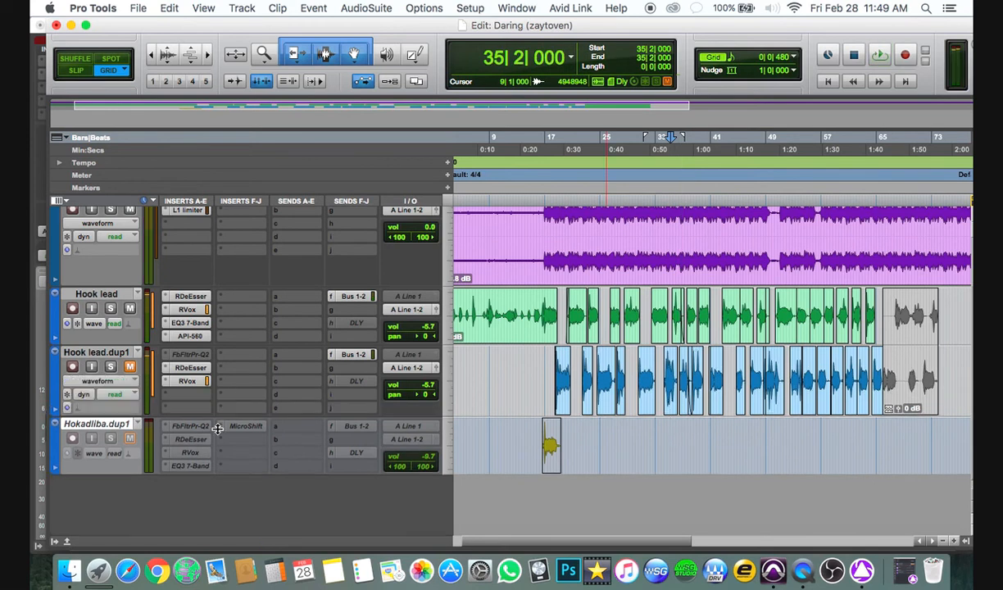
pyautogui.moveTo(221, 345); pyautogui.dragTo(218, 371)
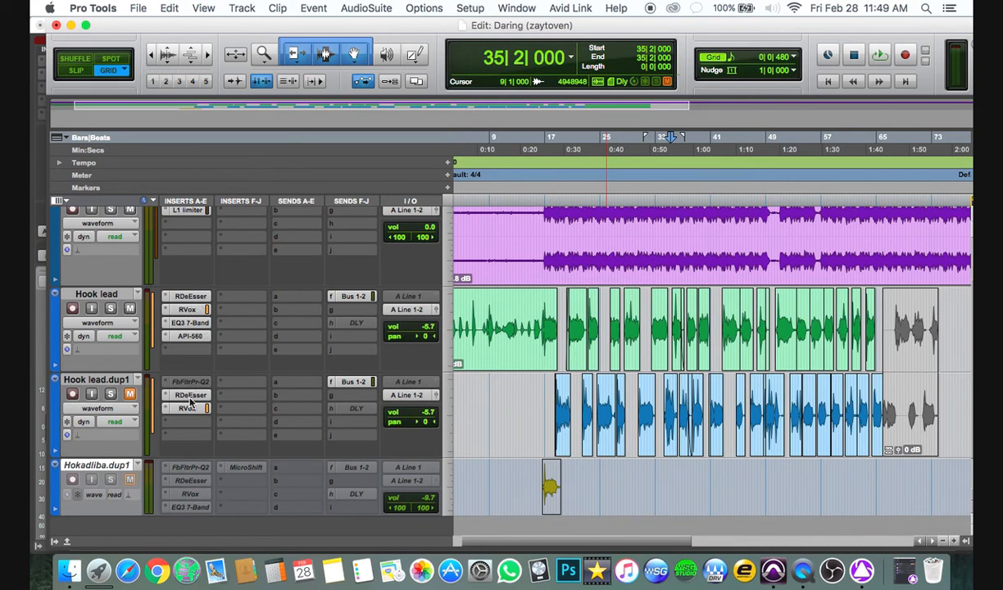
pyautogui.moveTo(194, 396); pyautogui.dragTo(190, 382)
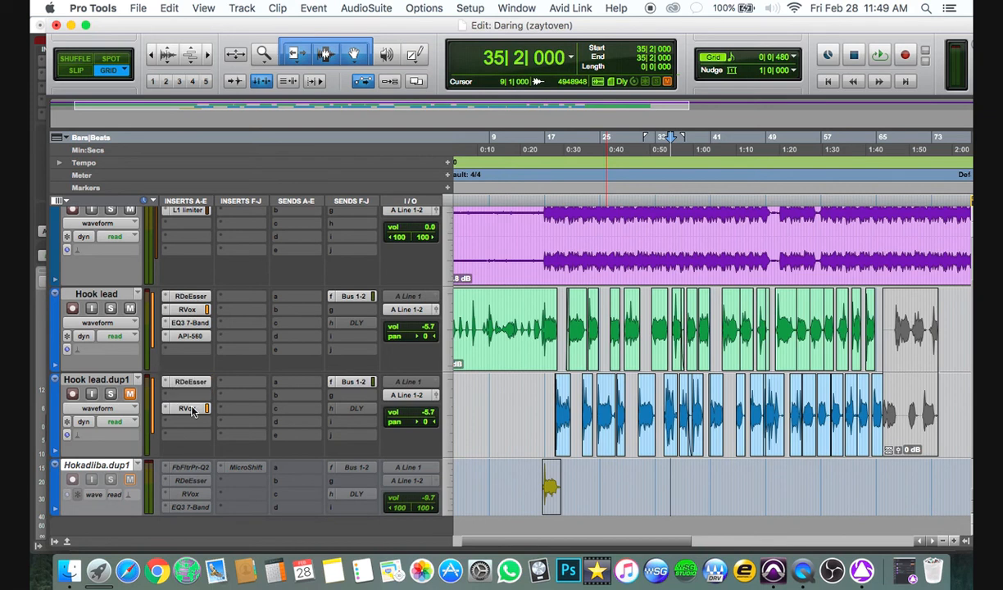
pyautogui.click(193, 407)
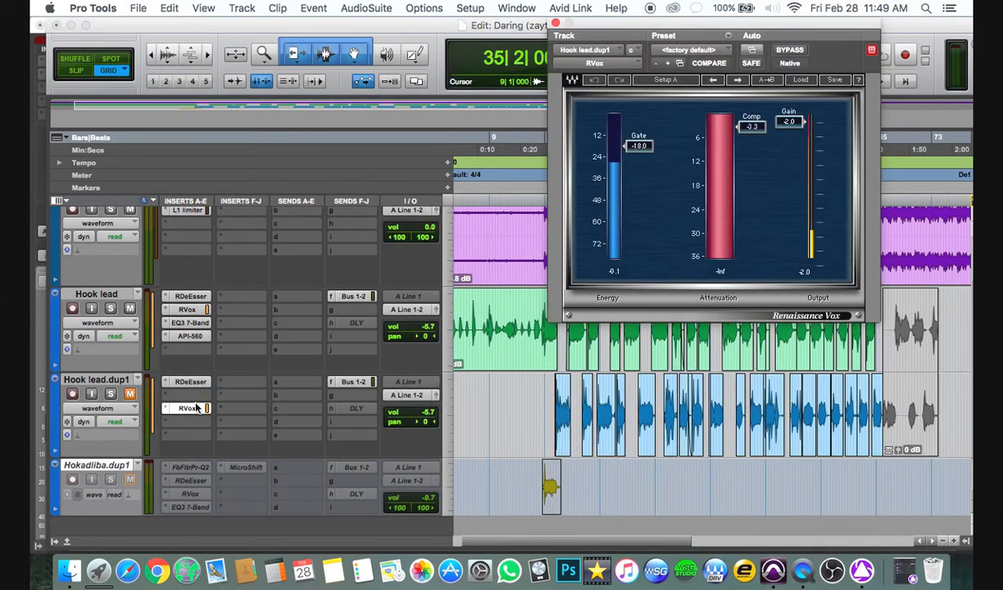
pyautogui.click(187, 395)
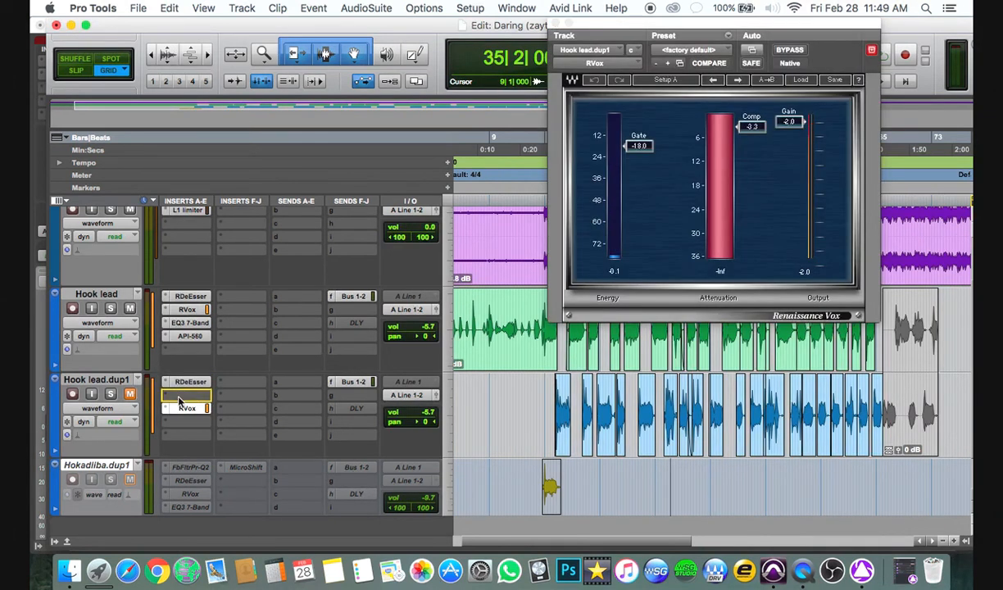
# - Copy RDeEsser, EQ3 7-Band and API-560 from Hook lead to slots a, c and d of Hook lead.dup1
pyautogui.moveTo(195, 297); pyautogui.dragTo(194, 385)
pyautogui.moveTo(197, 320); pyautogui.dragTo(192, 401)
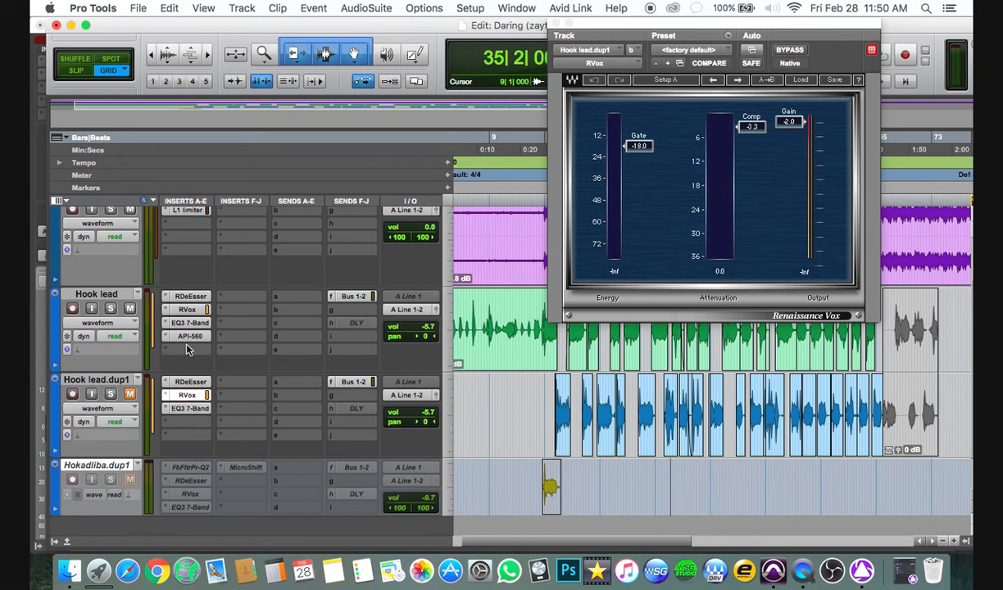
pyautogui.moveTo(202, 423); pyautogui.dragTo(201, 423)
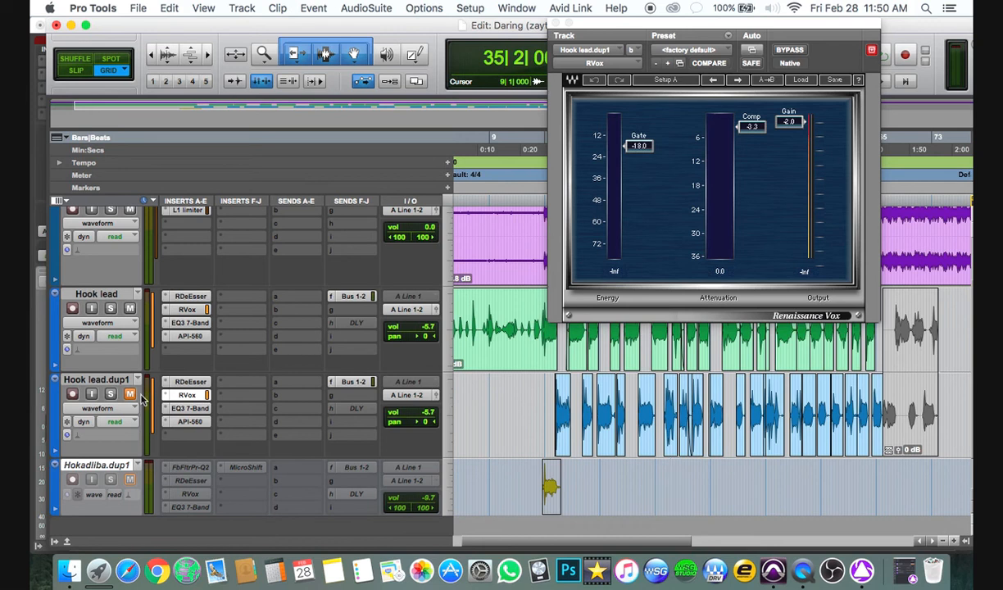
# - Unmute Hook lead.dup1 and play both hook tracks together from 18|2
pyautogui.click(554, 385)
pyautogui.press('space')
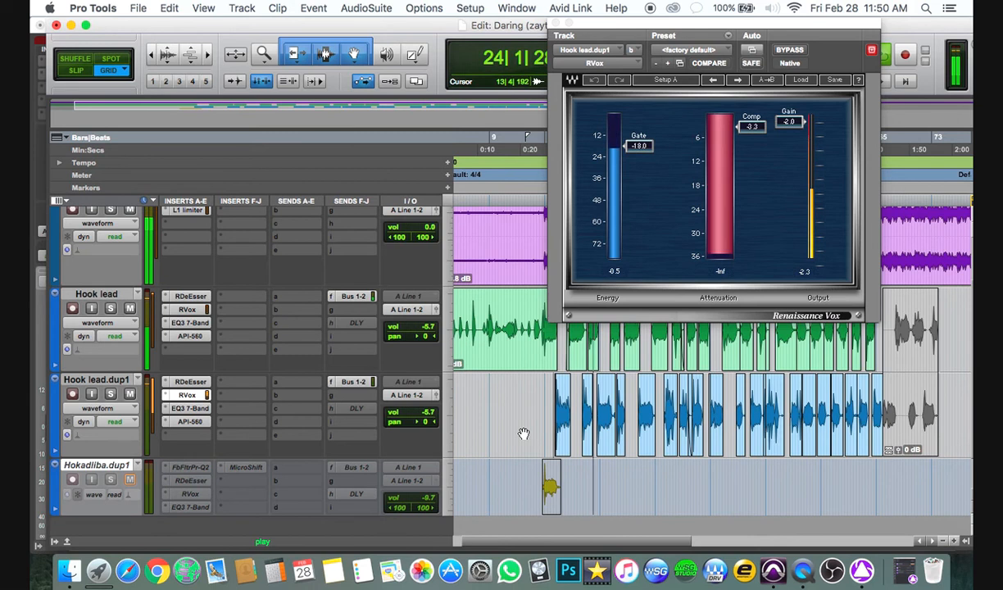
pyautogui.press('space')
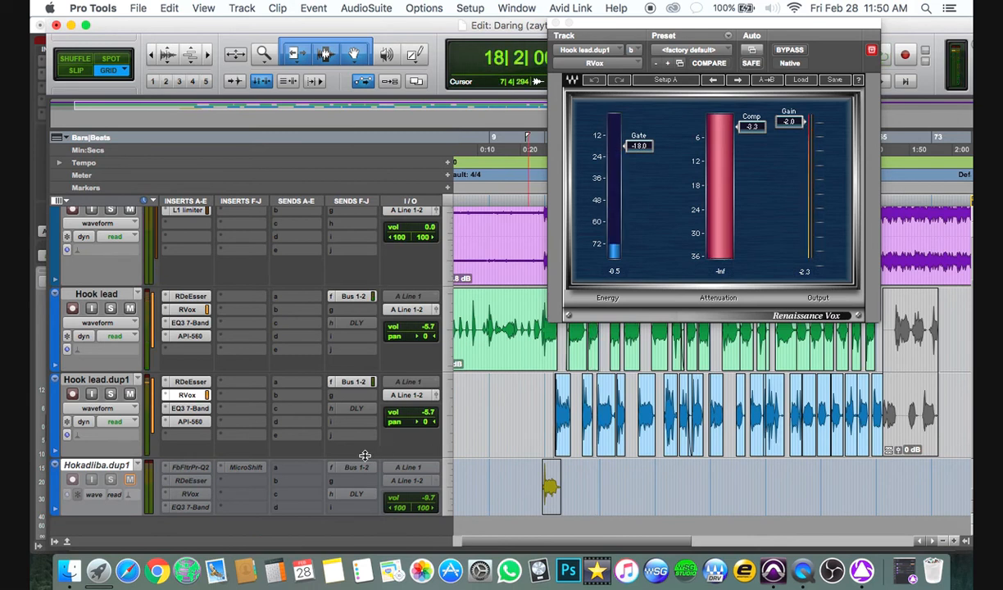
# - Display the track list, unhide Aux 1 and Aux 2, and mute the Aux 1 reverb return
pyautogui.click(55, 542)
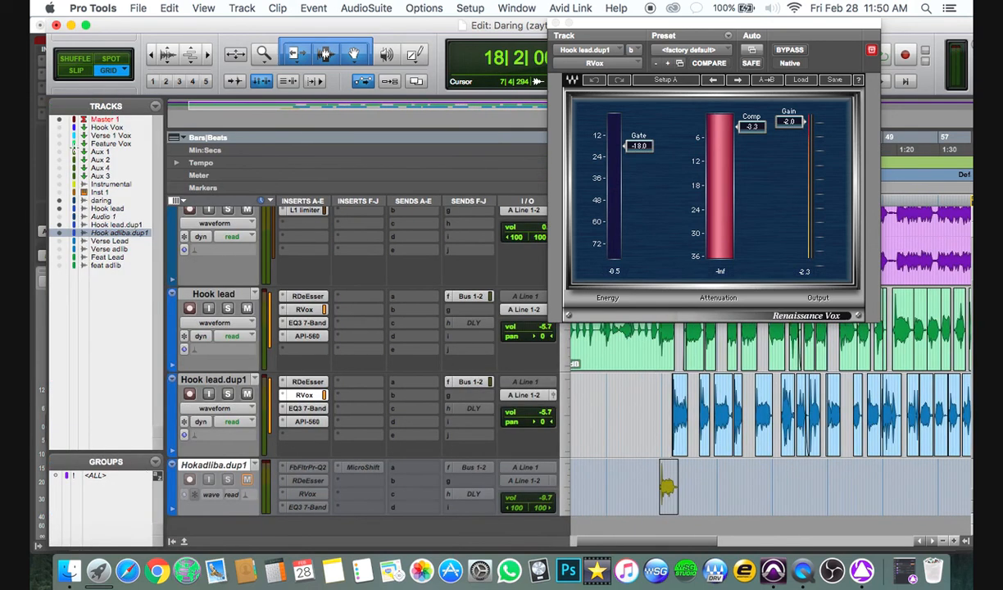
pyautogui.click(60, 161)
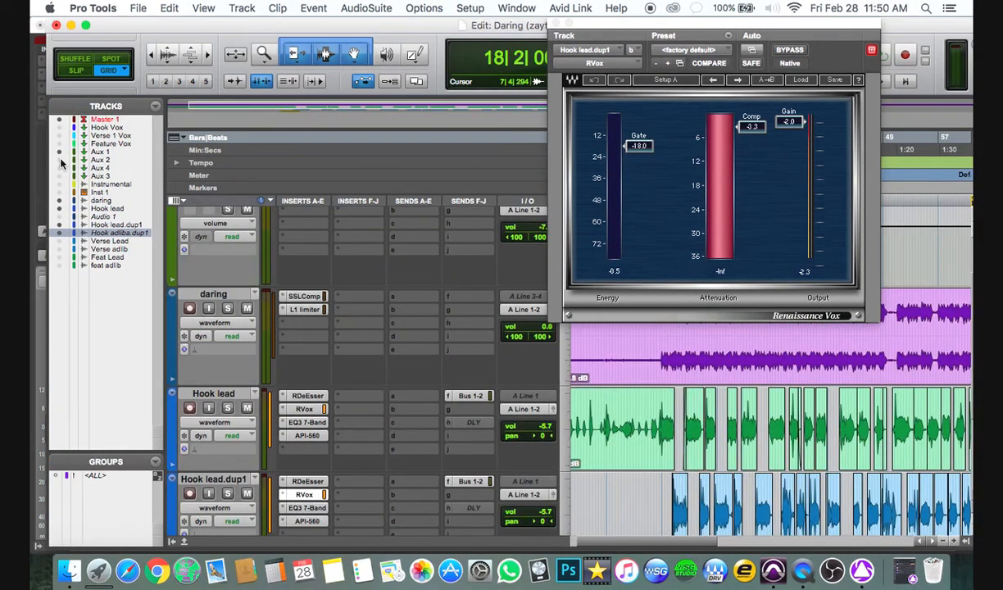
pyautogui.click(59, 160)
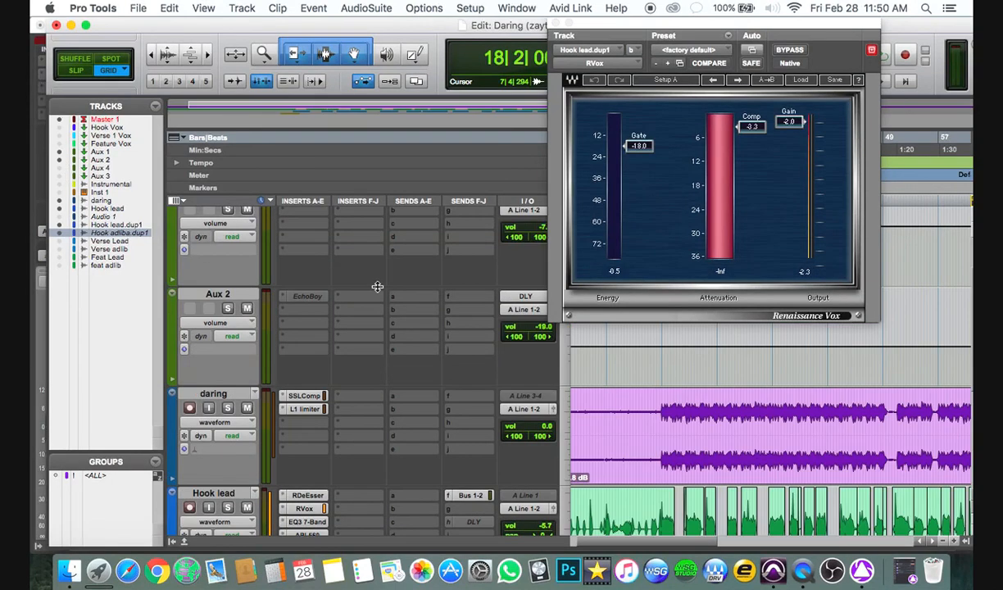
pyautogui.scroll(-5, 377, 286)
pyautogui.scroll(6, 378, 286)
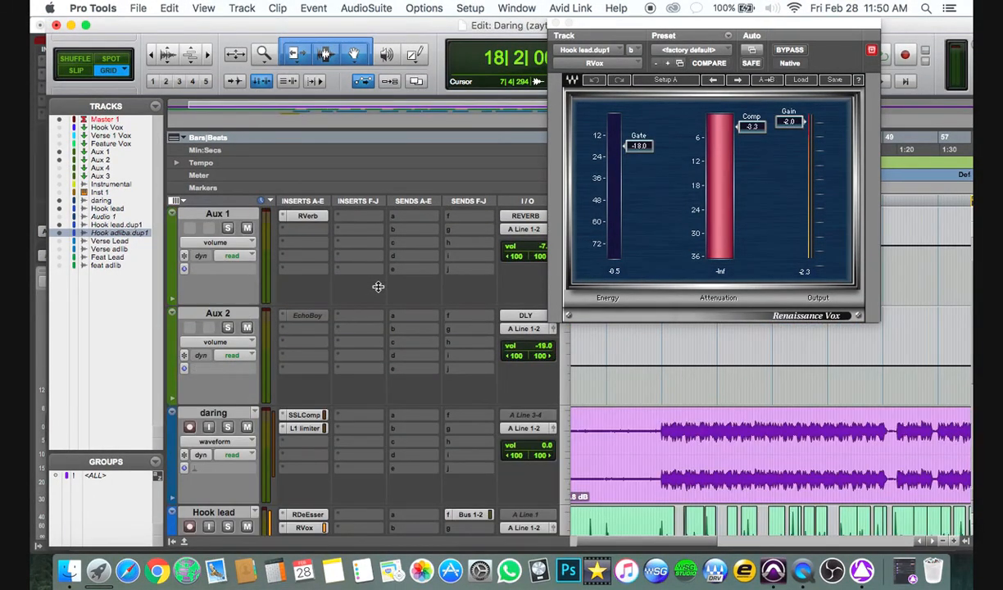
pyautogui.scroll(2, 378, 286)
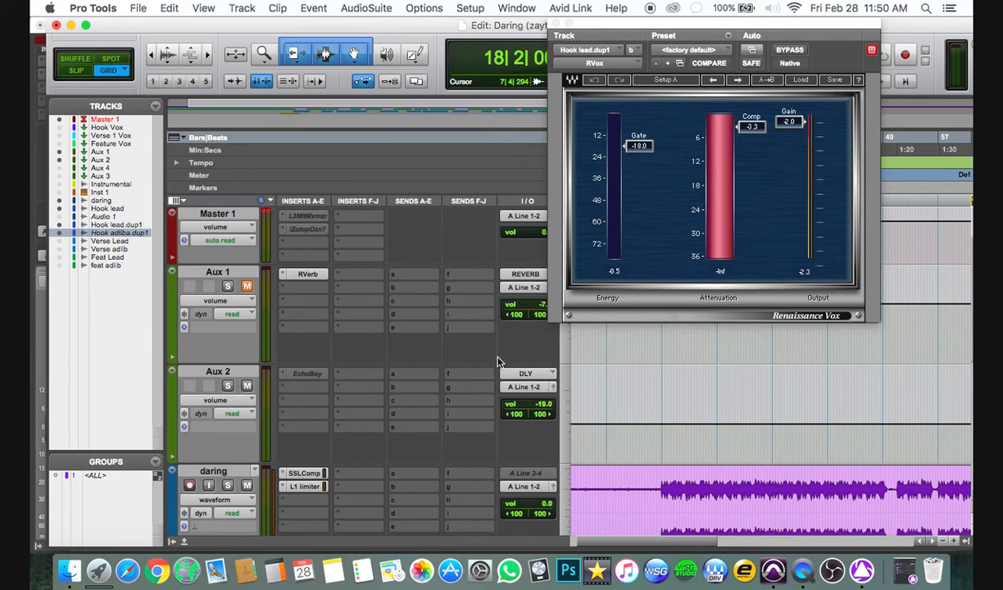
# - Close the RVox window during playback and unhide the Aux 4 and Hook Vox tracks
pyautogui.press('space')
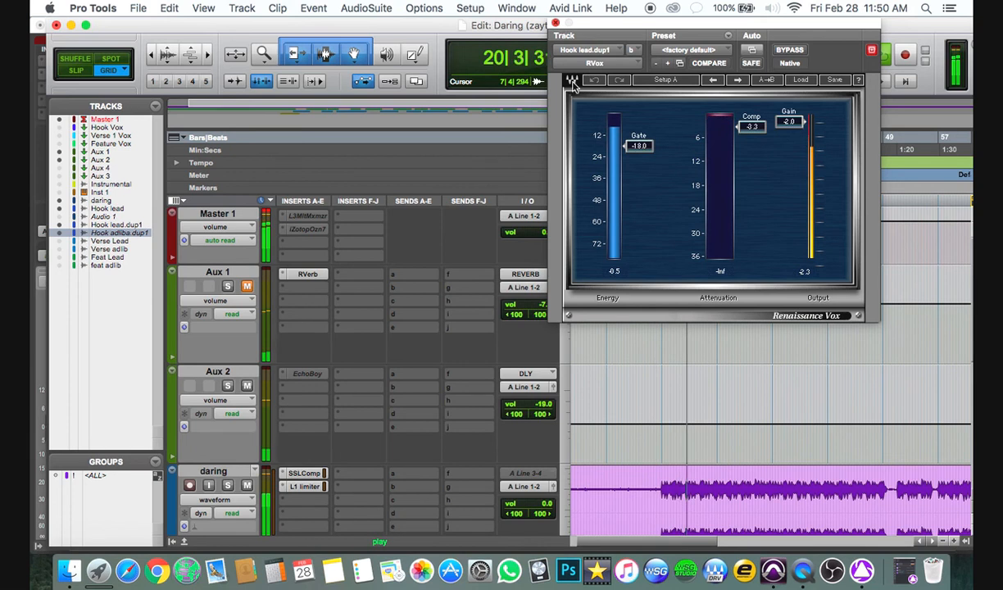
pyautogui.press('super+w')
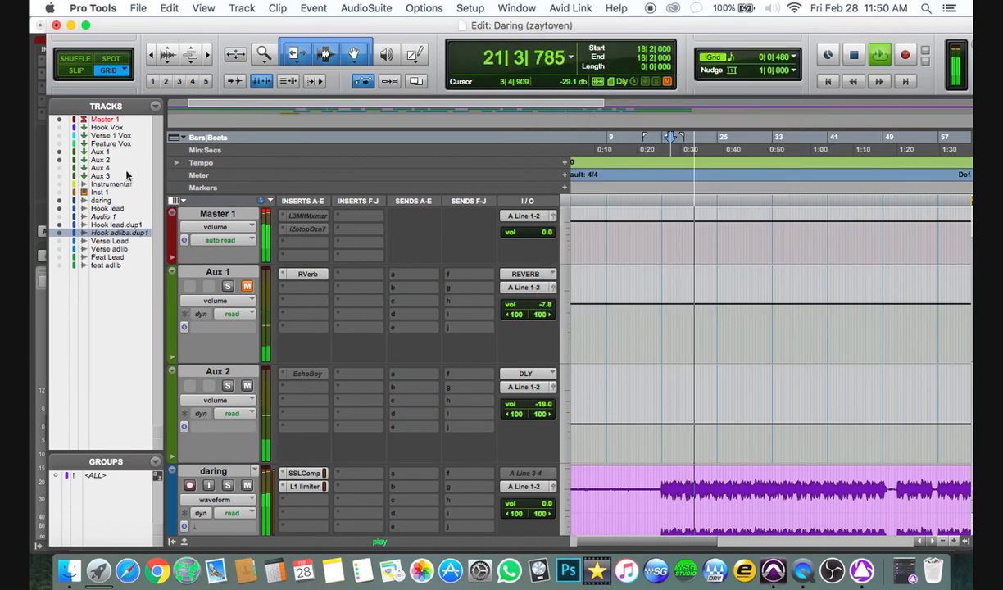
pyautogui.click(59, 168)
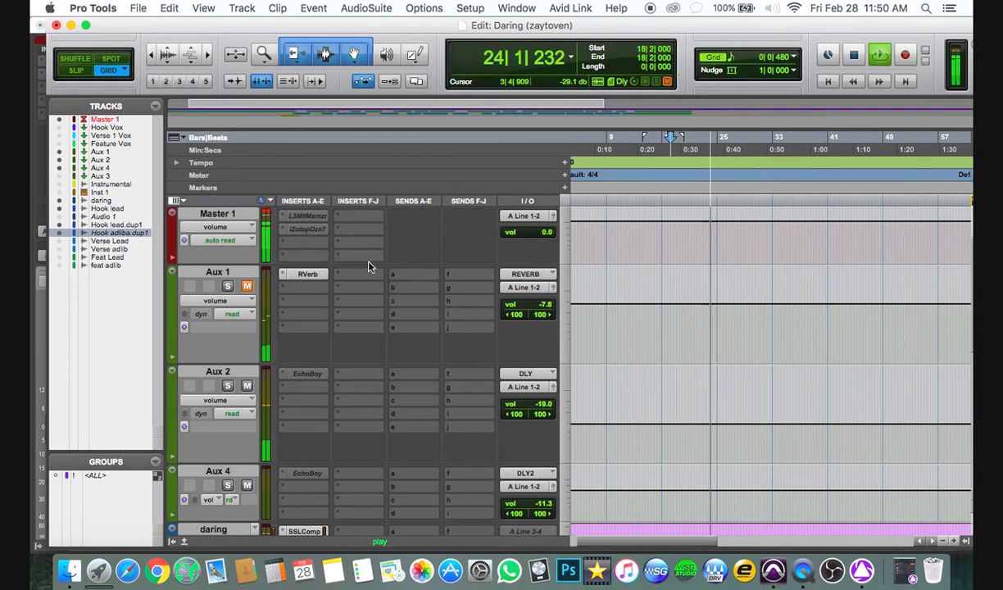
pyautogui.click(60, 127)
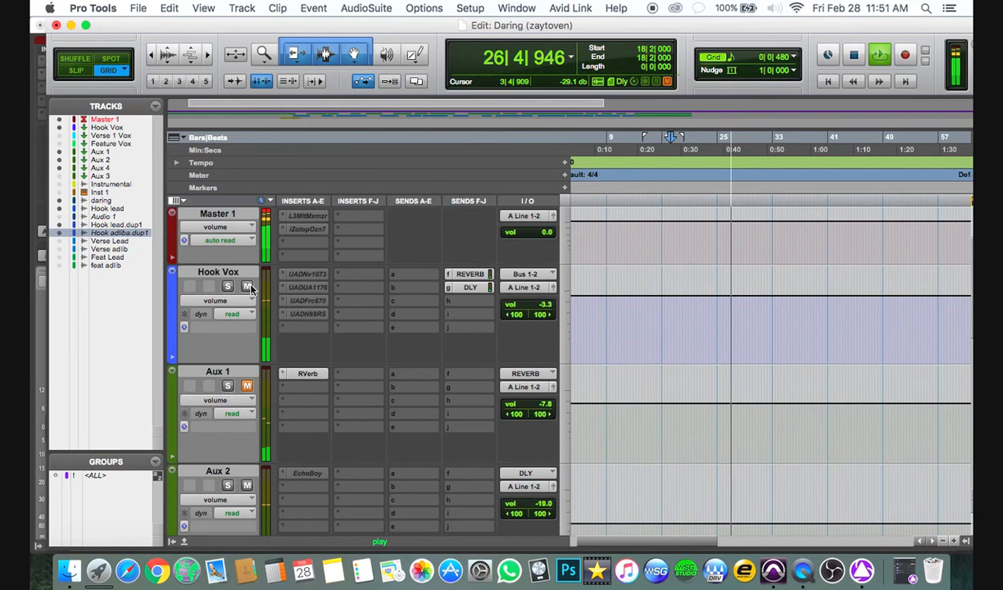
pyautogui.press('space')
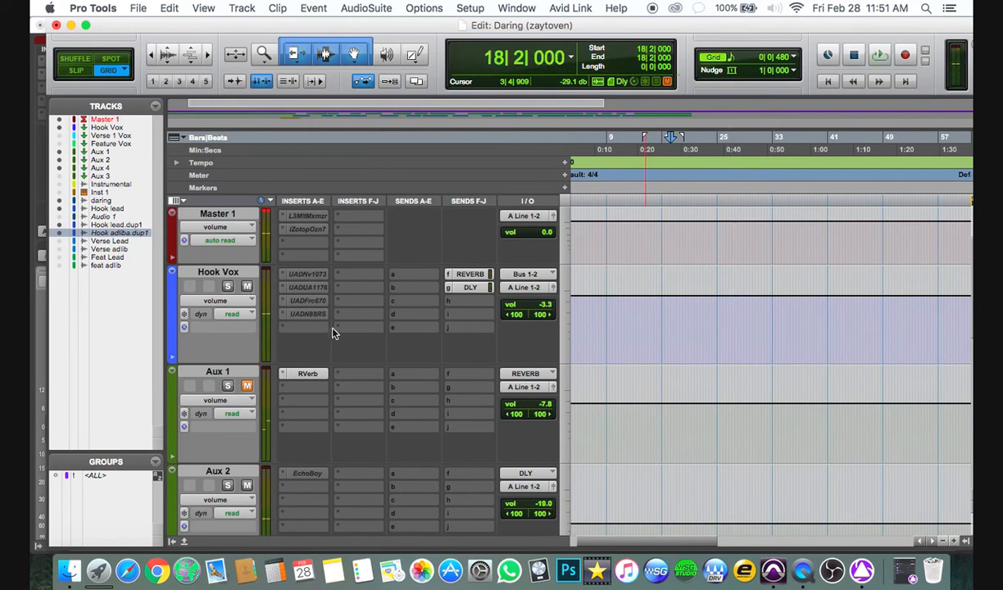
# - Play the hook from 18|2 and compare it with the Aux 2 delay return muted and unmuted
pyautogui.press('space')
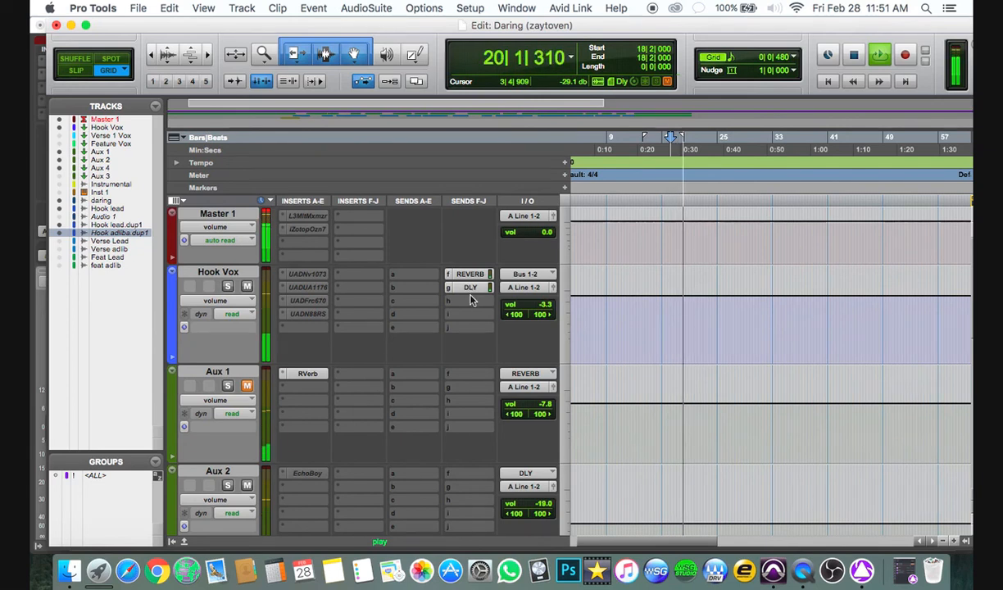
pyautogui.scroll(-6, 447, 299)
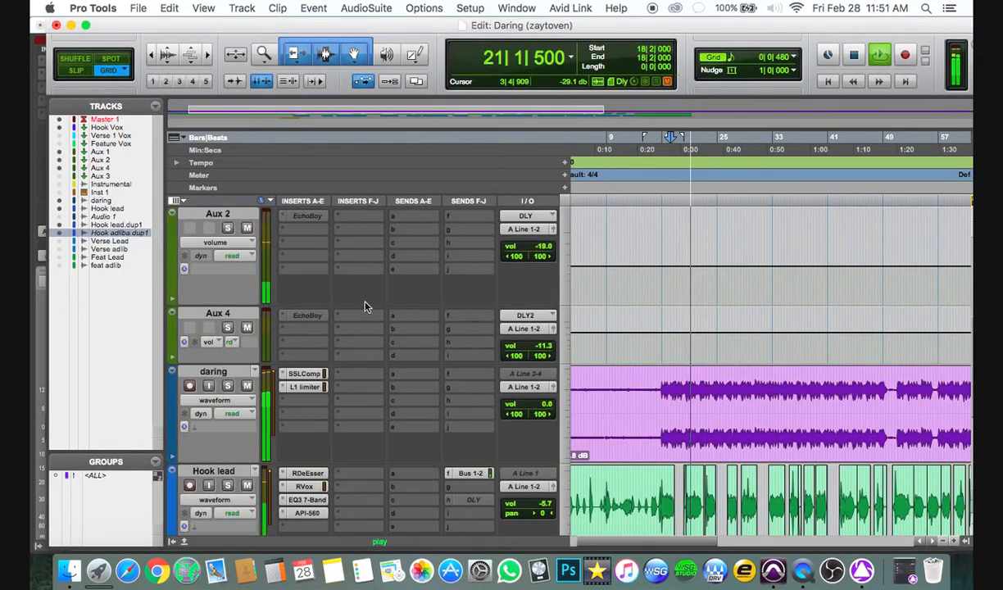
pyautogui.click(248, 229)
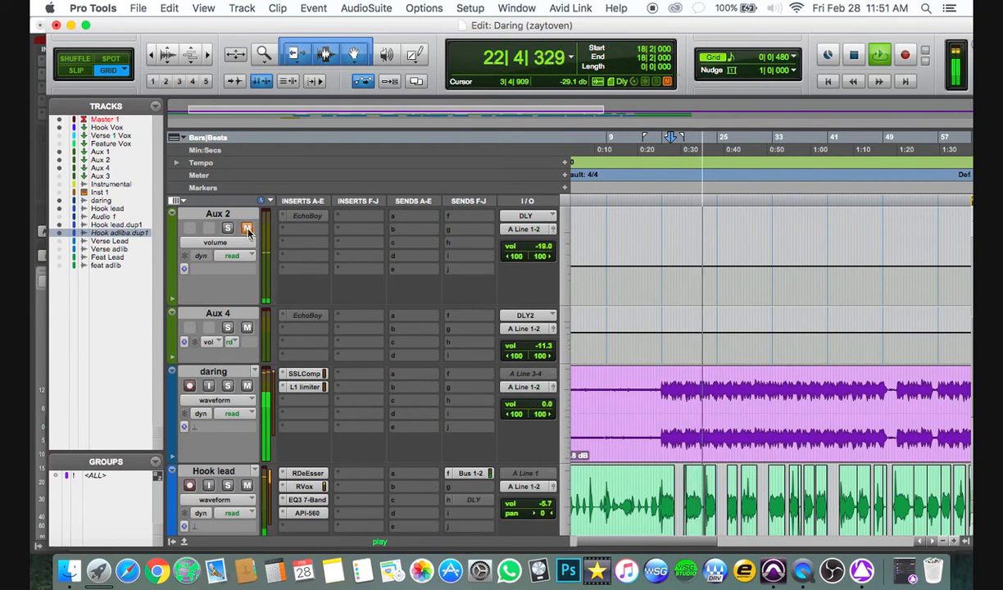
pyautogui.click(247, 228)
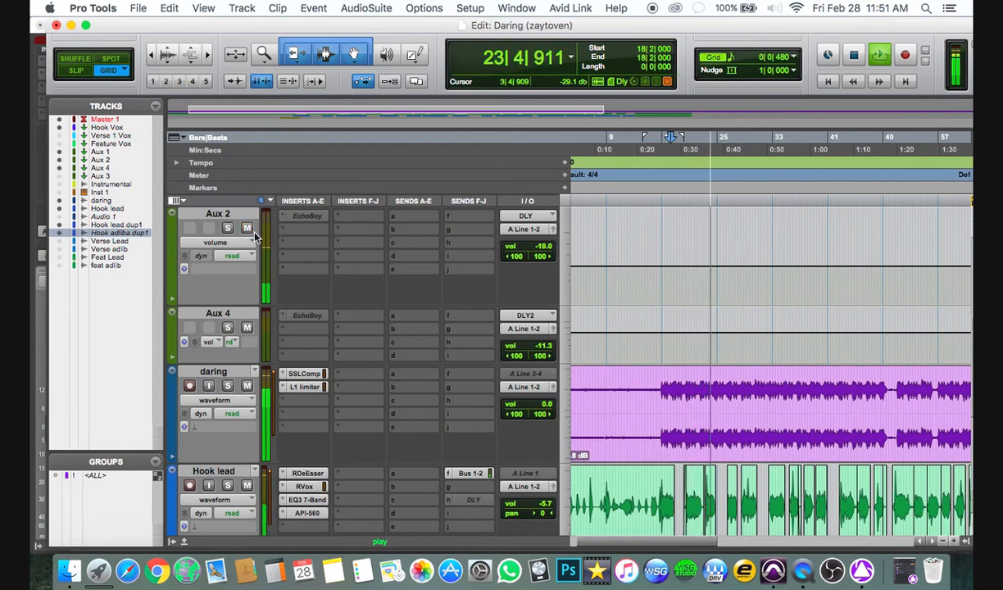
# - Replace the missing EchoBoy in slot a of Aux 2 with the stereo MannyM Delay plug-in
pyautogui.click(302, 216)
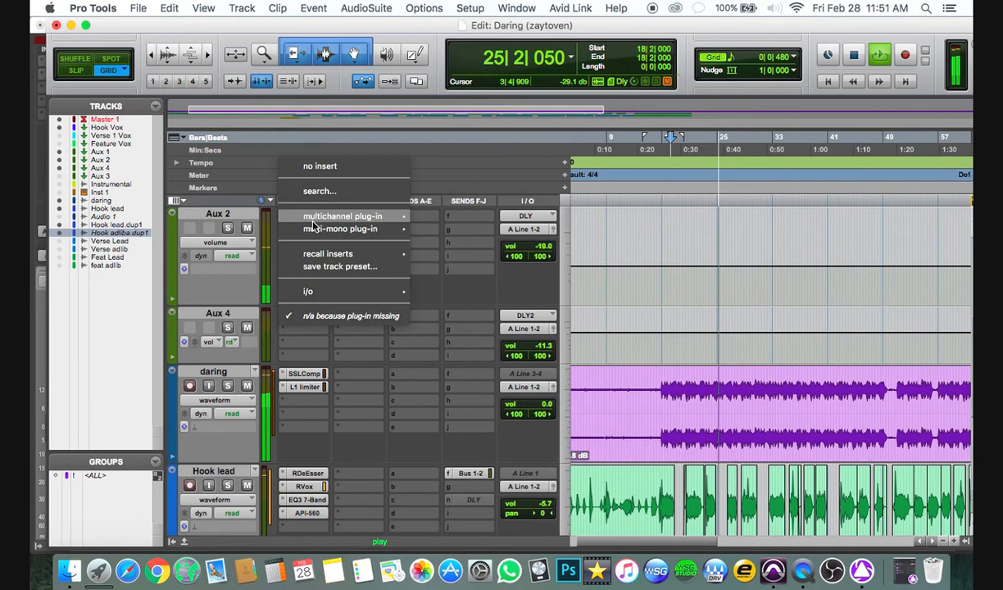
pyautogui.moveTo(402, 218)
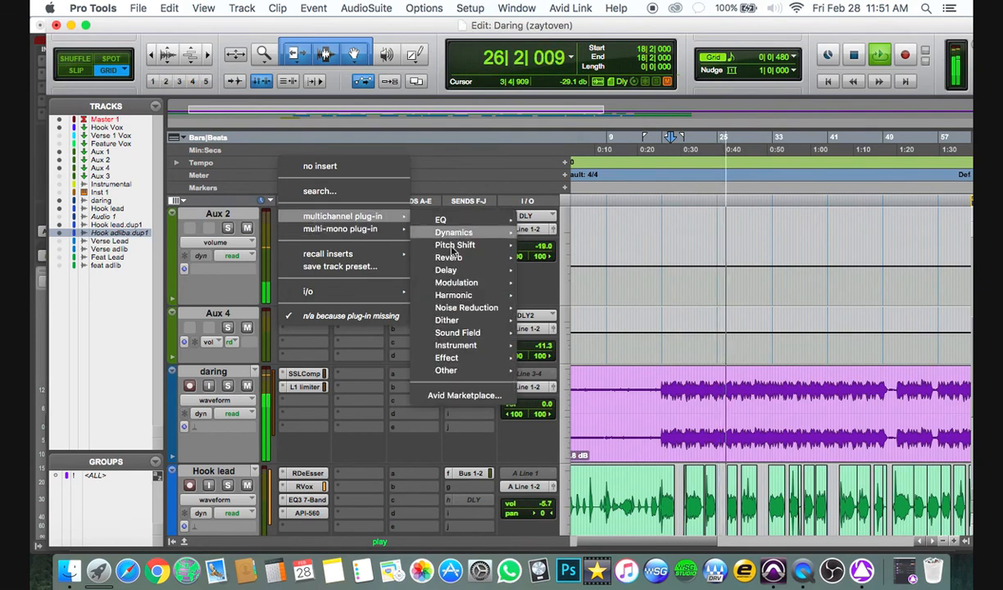
pyautogui.moveTo(472, 284)
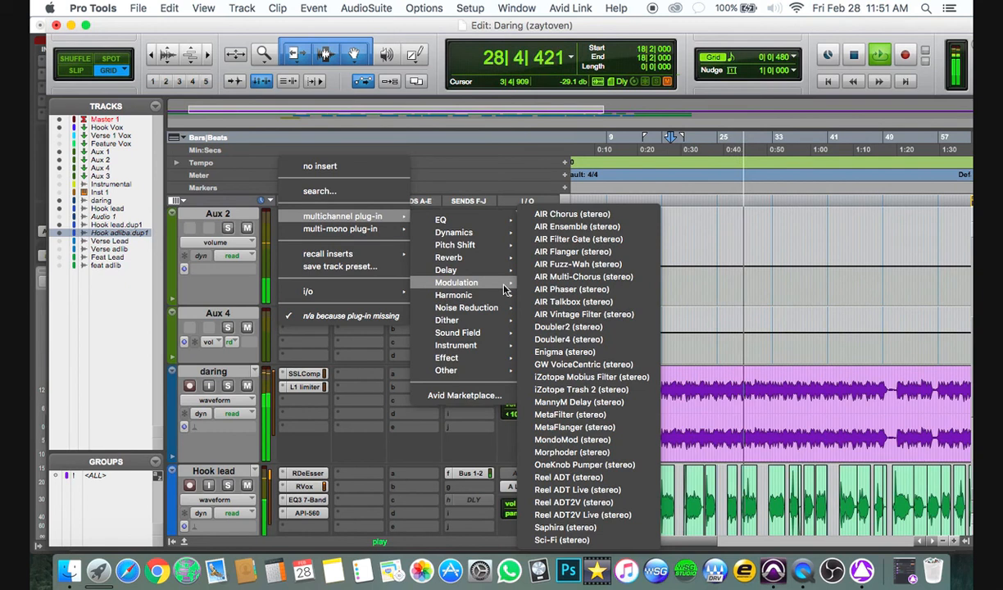
pyautogui.moveTo(491, 332)
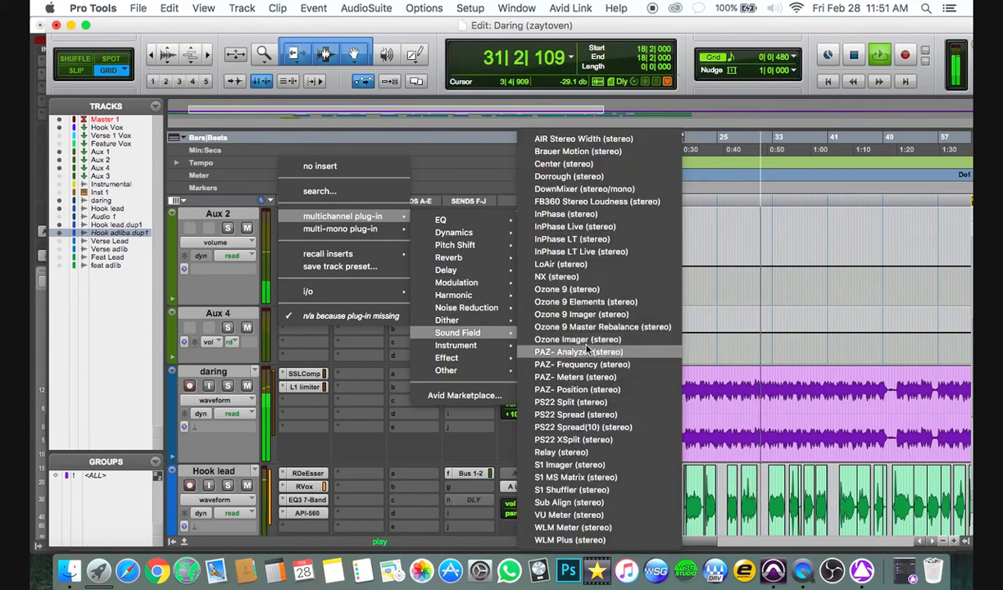
pyautogui.moveTo(509, 274)
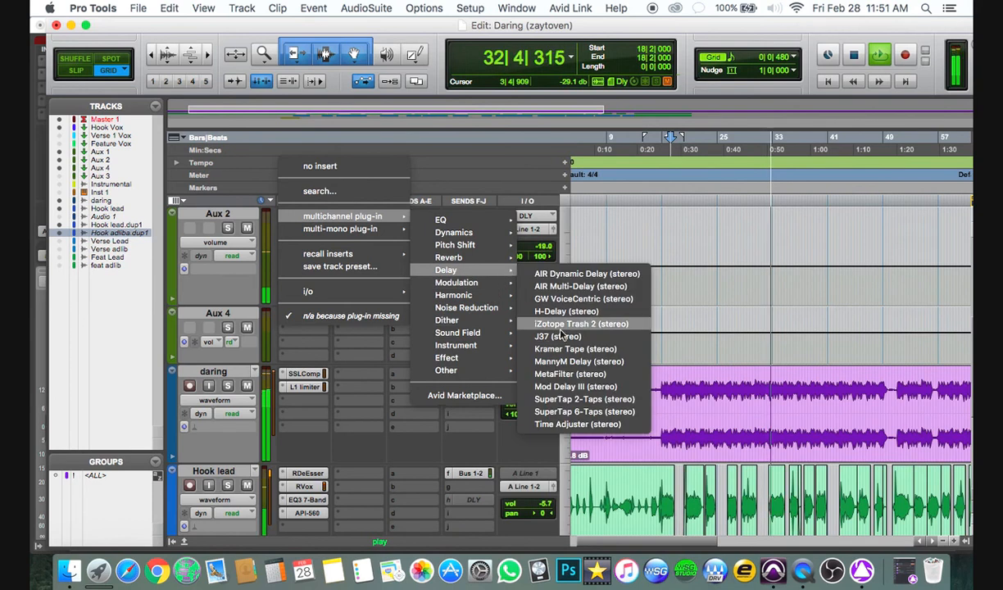
pyautogui.click(565, 363)
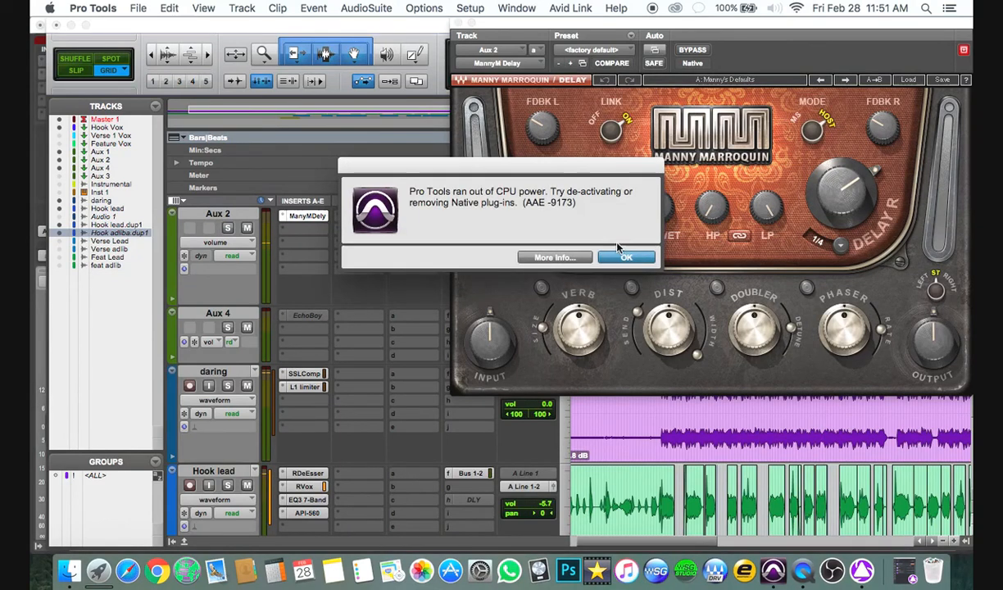
# - Close the CPU power alert and the MannyM Delay window, and play the hook from 18|3|480
pyautogui.click(624, 257)
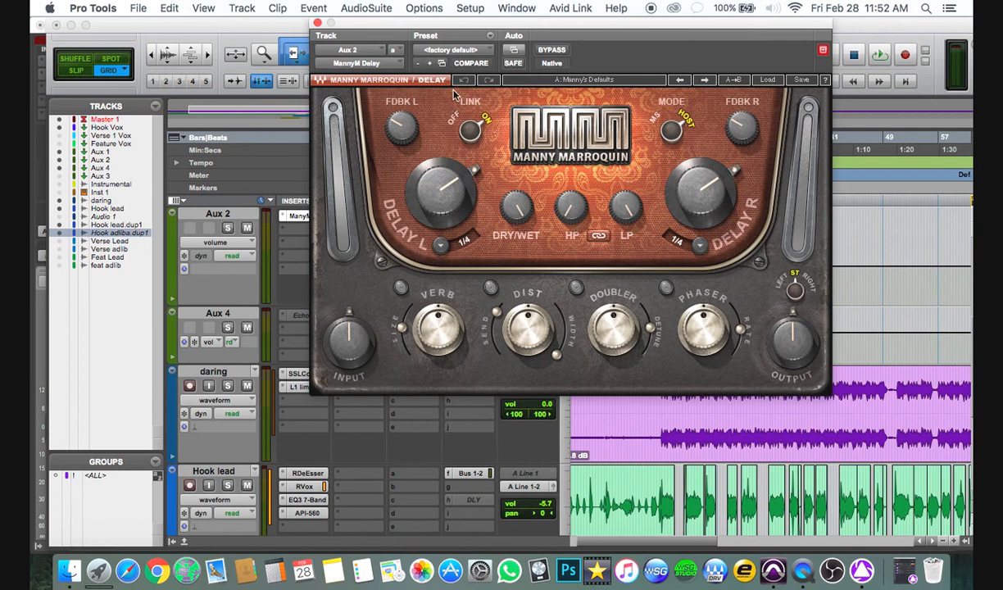
pyautogui.click(317, 22)
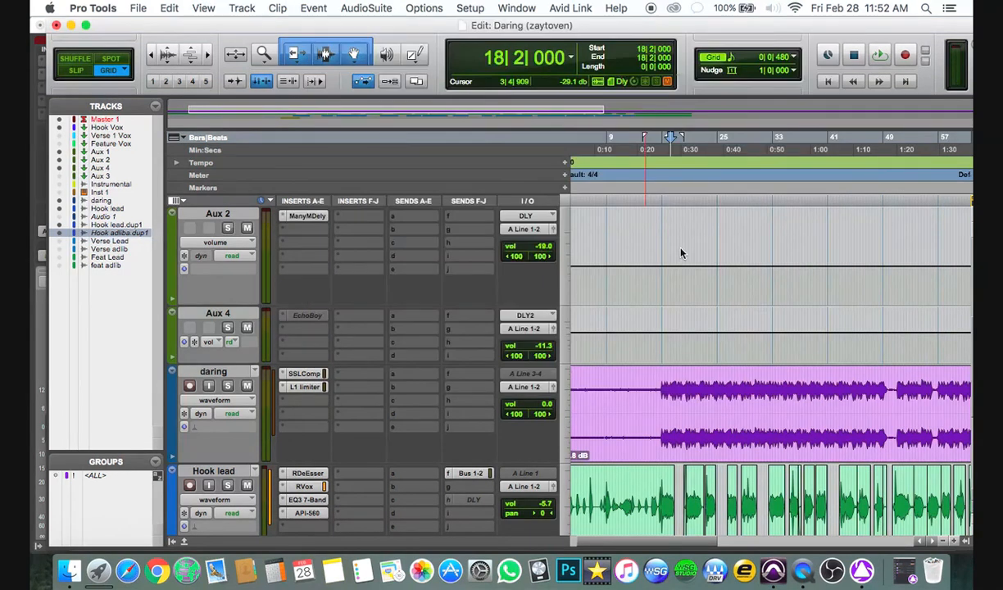
pyautogui.click(673, 250)
pyautogui.press('space')
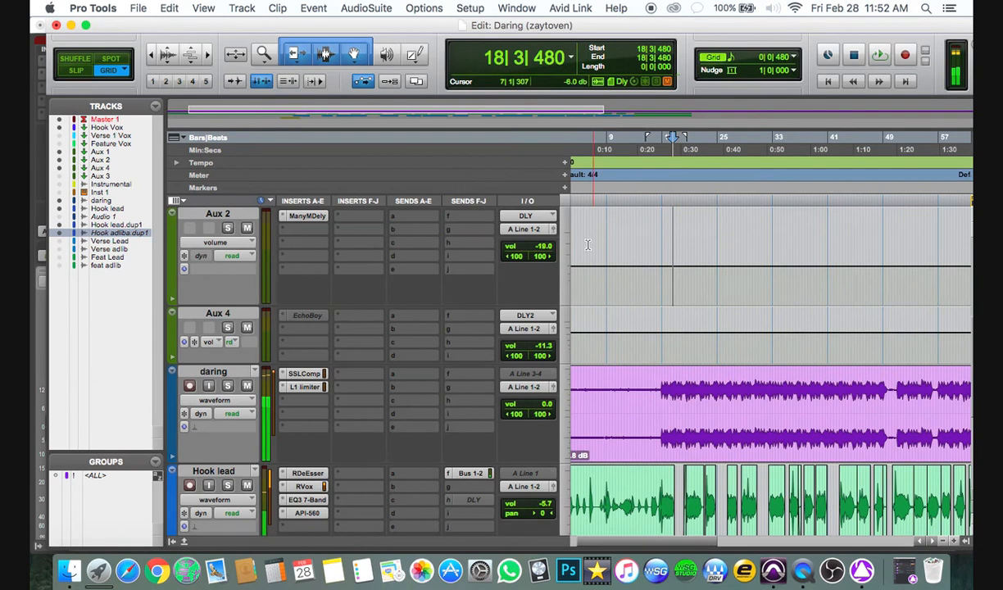
pyautogui.scroll(2, 588, 244)
pyautogui.scroll(-5, 592, 255)
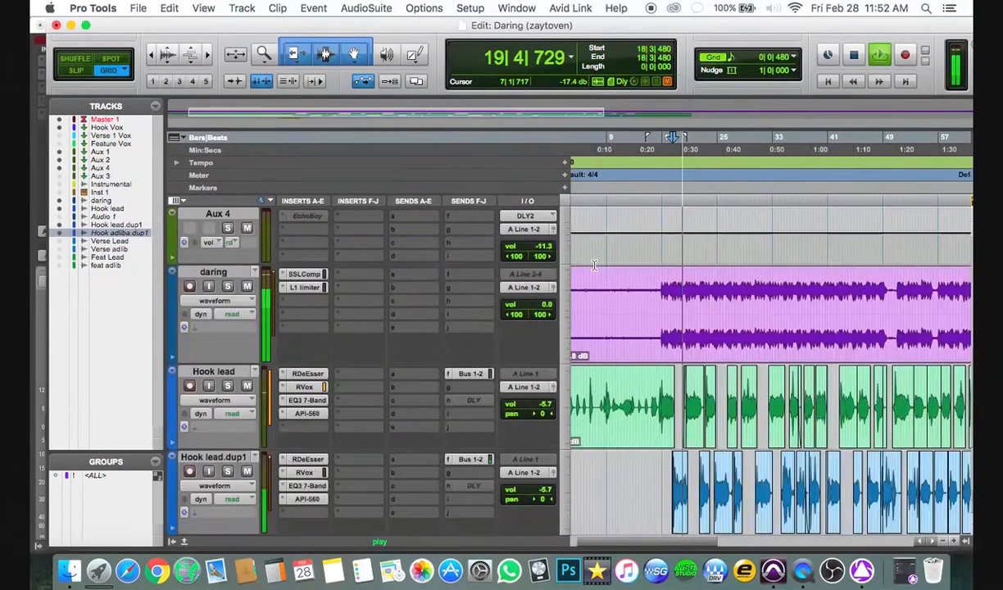
pyautogui.scroll(-2, 595, 265)
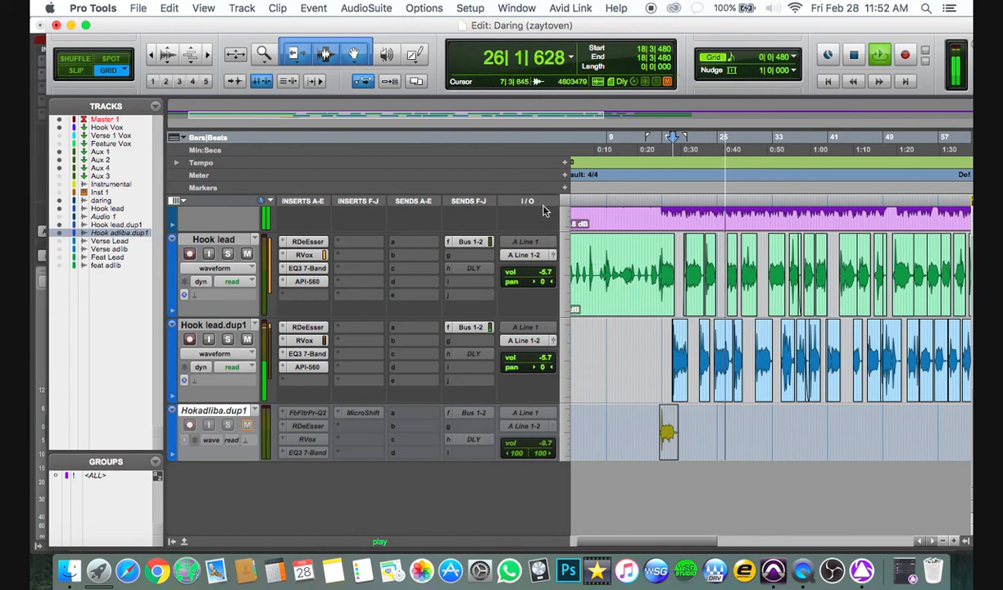
pyautogui.press('space')
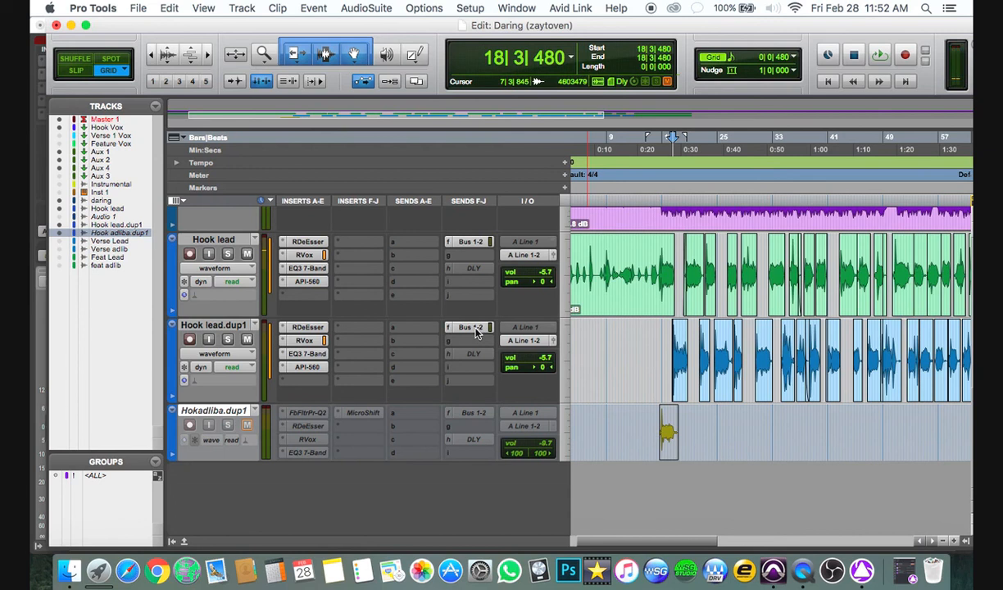
# - Deactivate the Bus 1-2 sends on Hook lead.dup1 and Hook lead, and route Hook lead's output to Bus 1-2 (Stereo)
pyautogui.keyDown('ctrl'); pyautogui.keyDown('super'); pyautogui.click(475, 332); pyautogui.keyUp('super'); pyautogui.keyUp('ctrl')
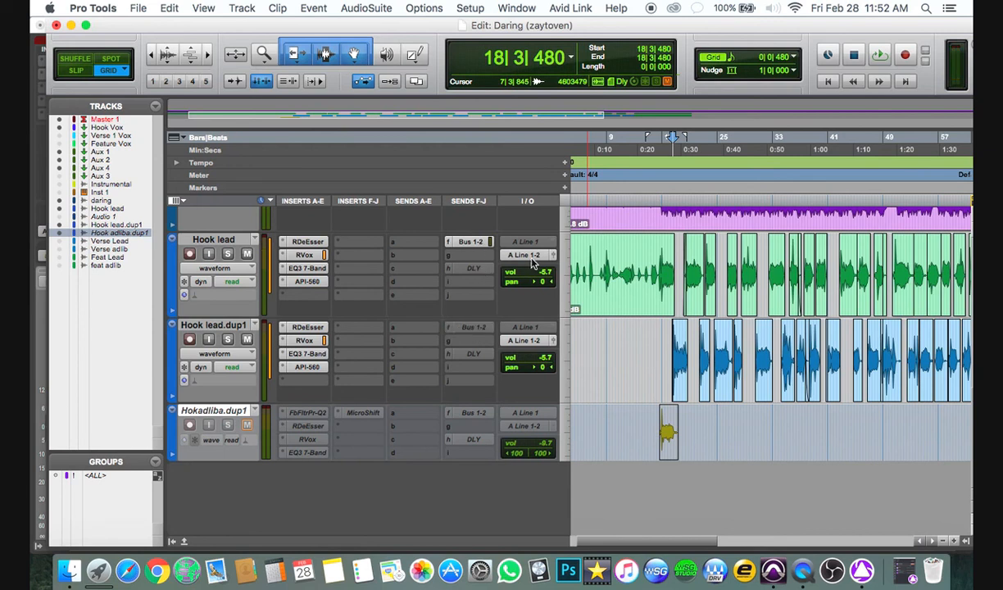
pyautogui.click(539, 256)
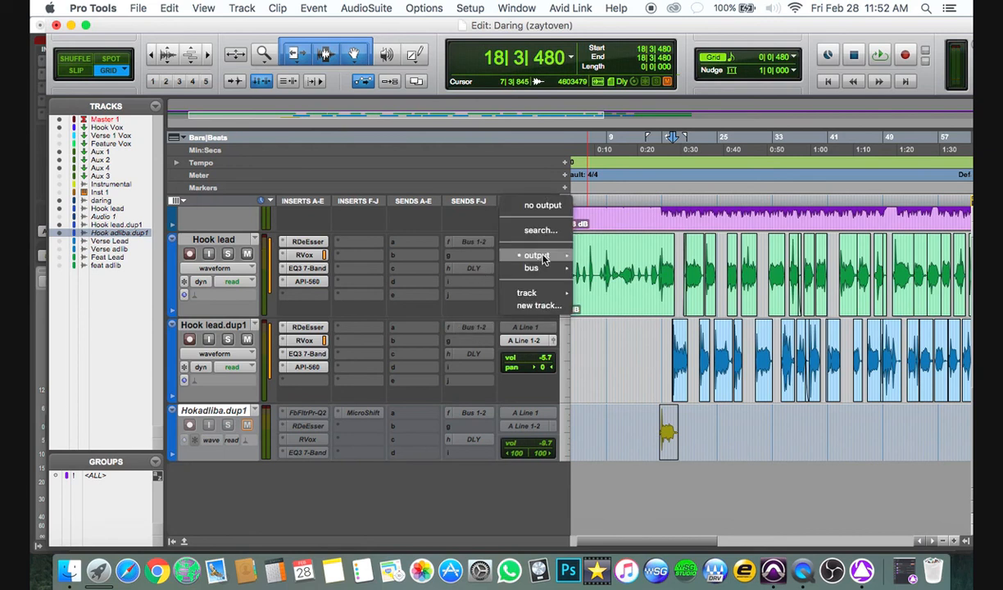
pyautogui.moveTo(533, 268)
pyautogui.moveTo(640, 272)
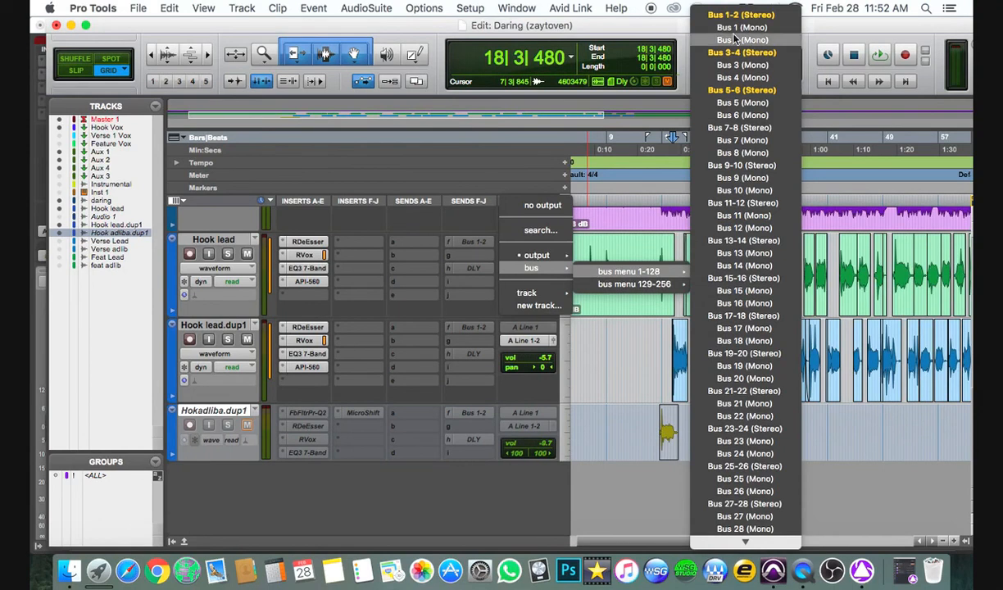
pyautogui.press('Escape')
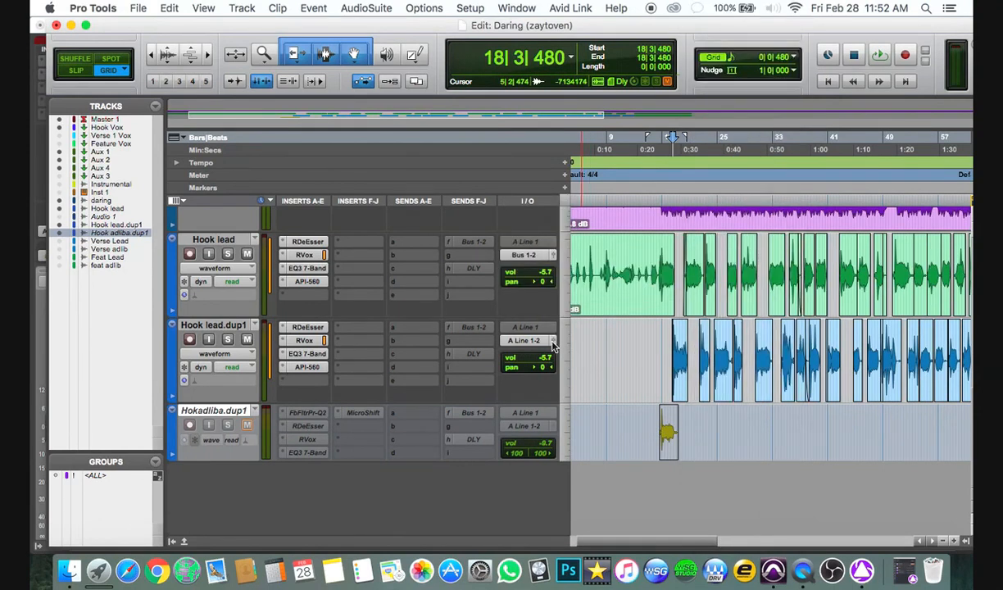
# - Route the output of the Hook lead.dup1 track to Bus 1-2 (Stereo)
pyautogui.click(529, 339)
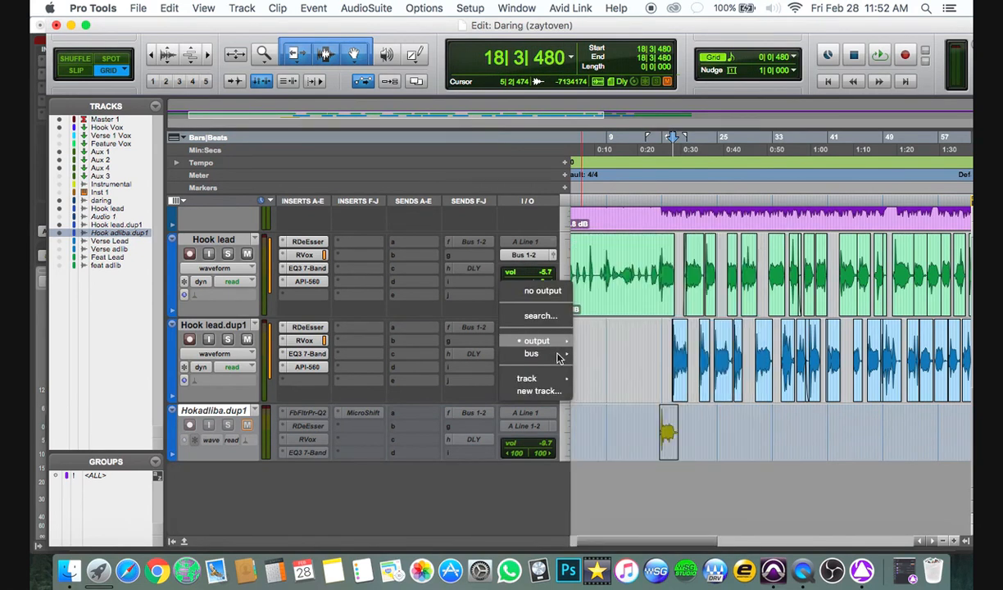
pyautogui.moveTo(559, 357)
pyautogui.moveTo(611, 358)
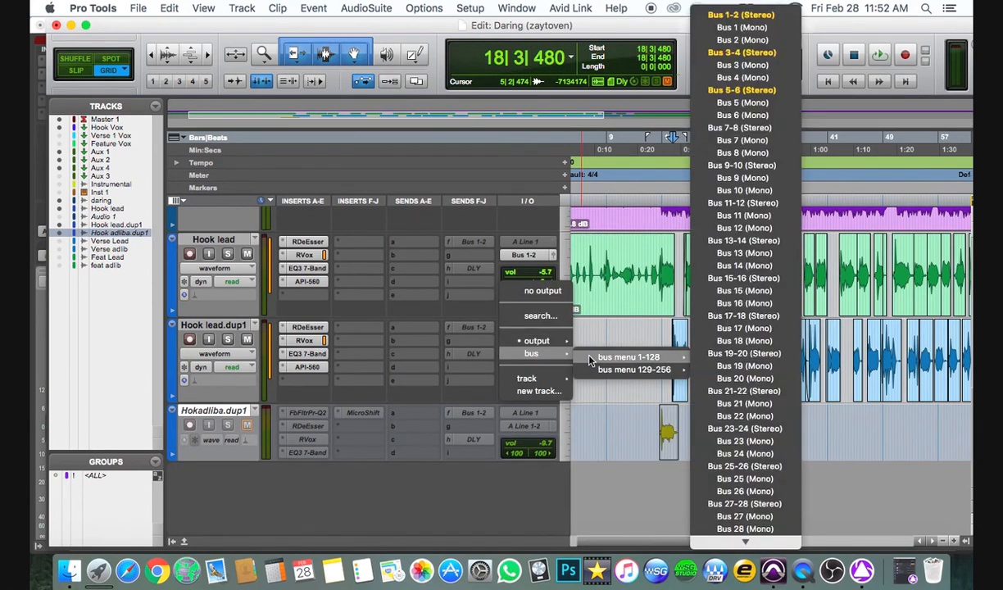
pyautogui.click(730, 16)
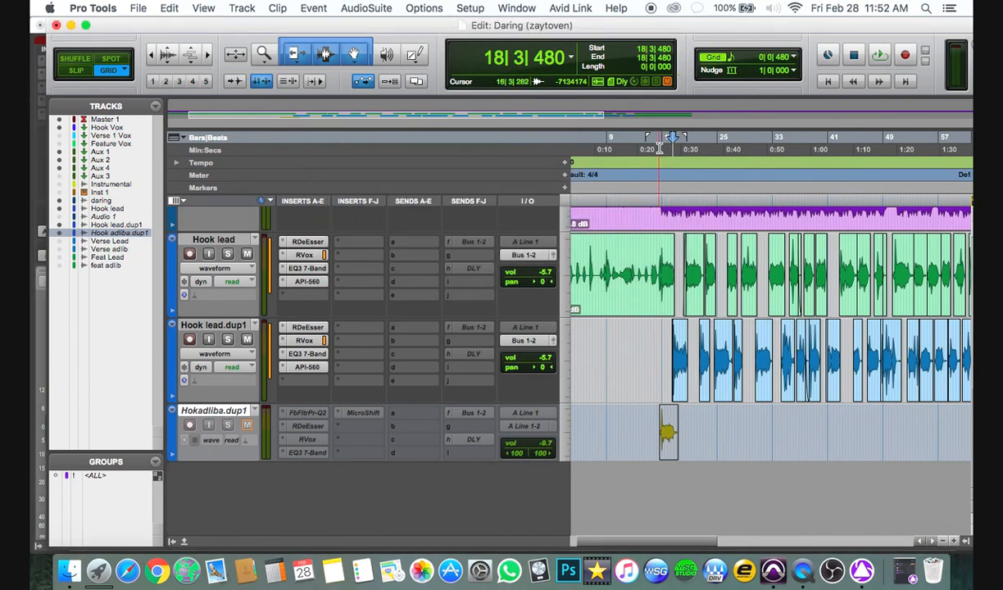
# - Save the session and play the hook briefly from 17|2|480 to check the new vocal routing
pyautogui.click(662, 140)
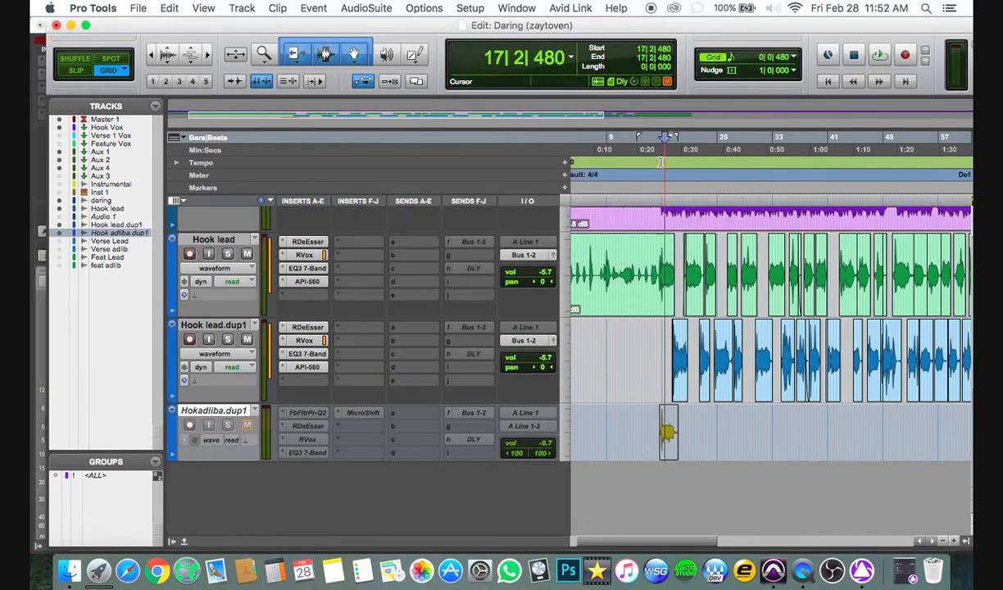
pyautogui.press('super+s')
pyautogui.press('space')
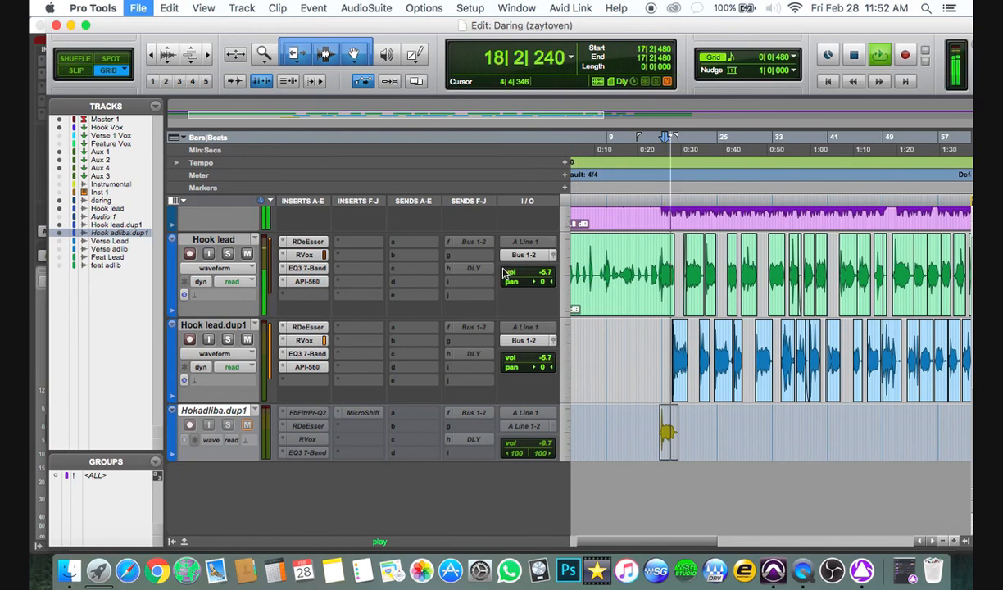
pyautogui.press('space')
# - Mute the REVERB and DLY sends on the Hook Vox track
pyautogui.scroll(10, 515, 258)
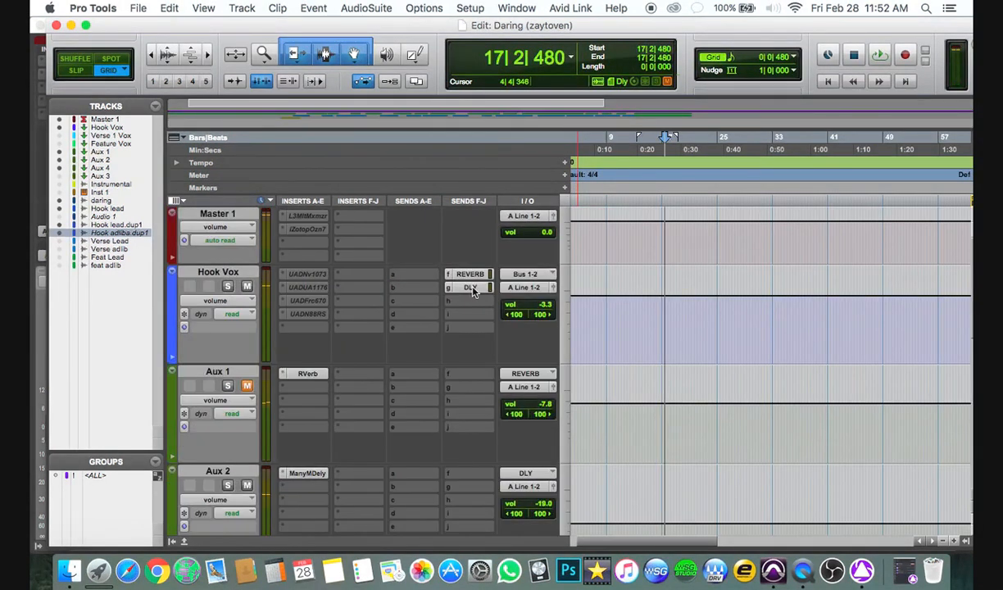
pyautogui.moveTo(473, 276); pyautogui.dragTo(472, 287)
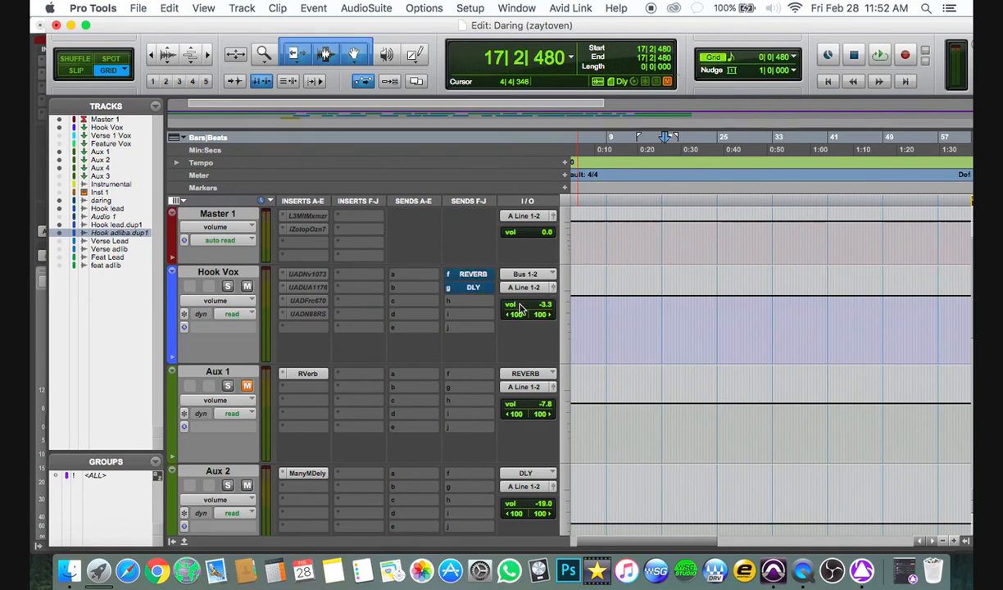
pyautogui.scroll(-5, 519, 308)
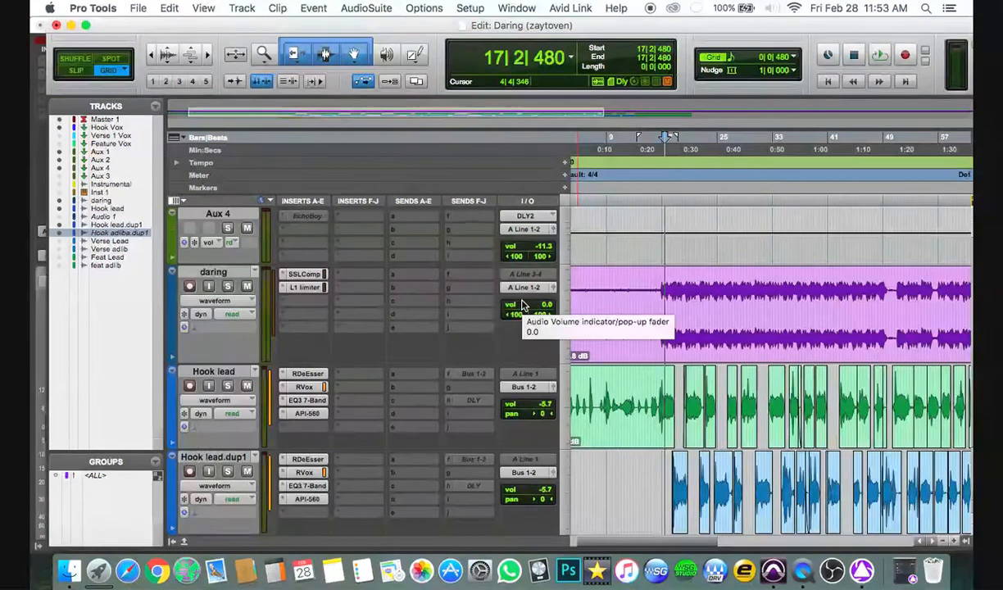